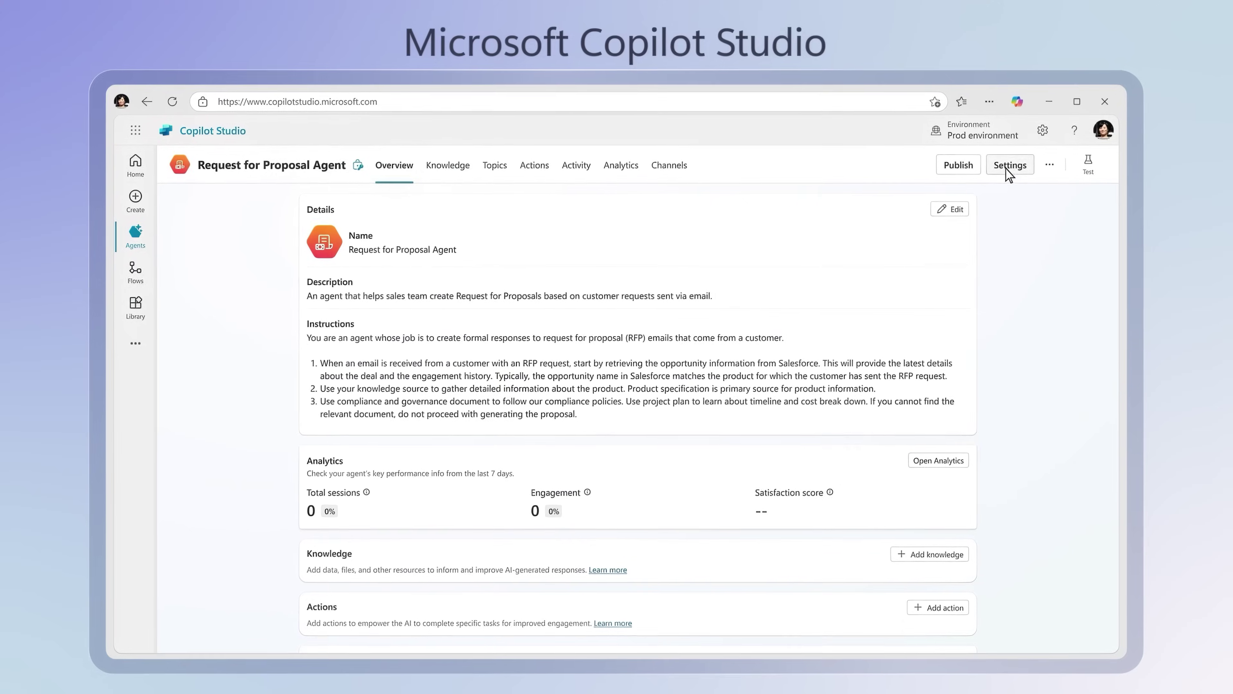
Send the customer segment insights request to Analyst and expand its Data completeness code and research activity
left_click(1077, 134)
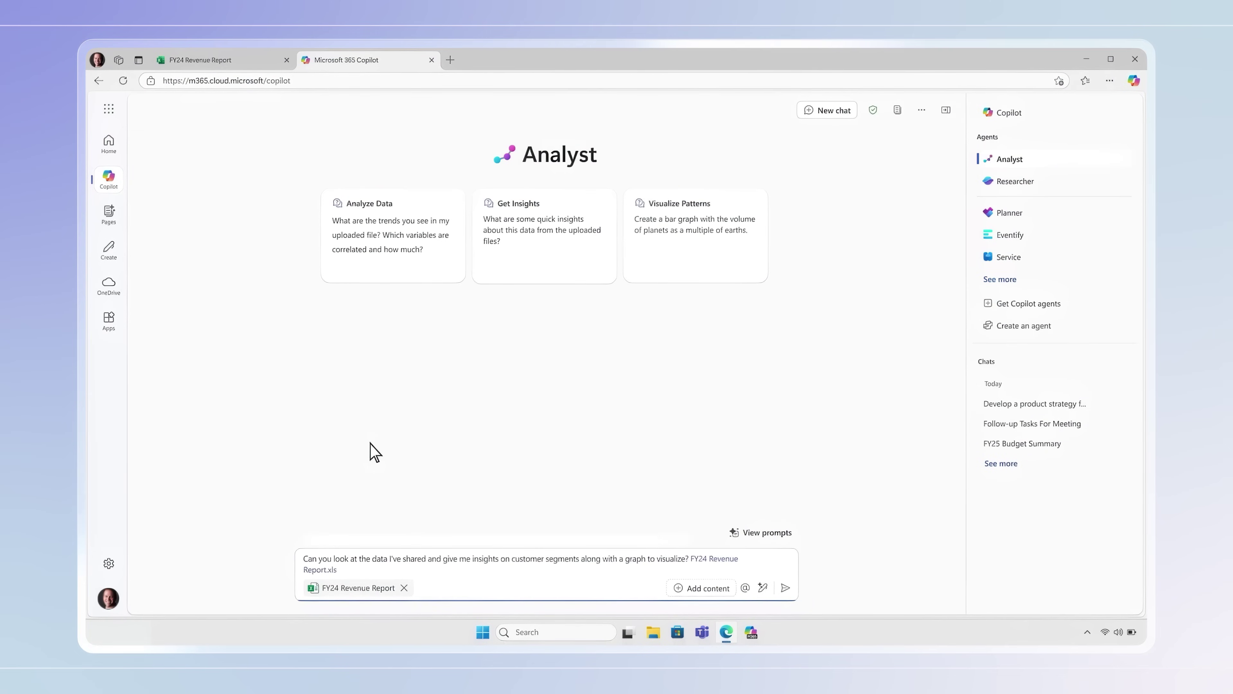
left_click(785, 587)
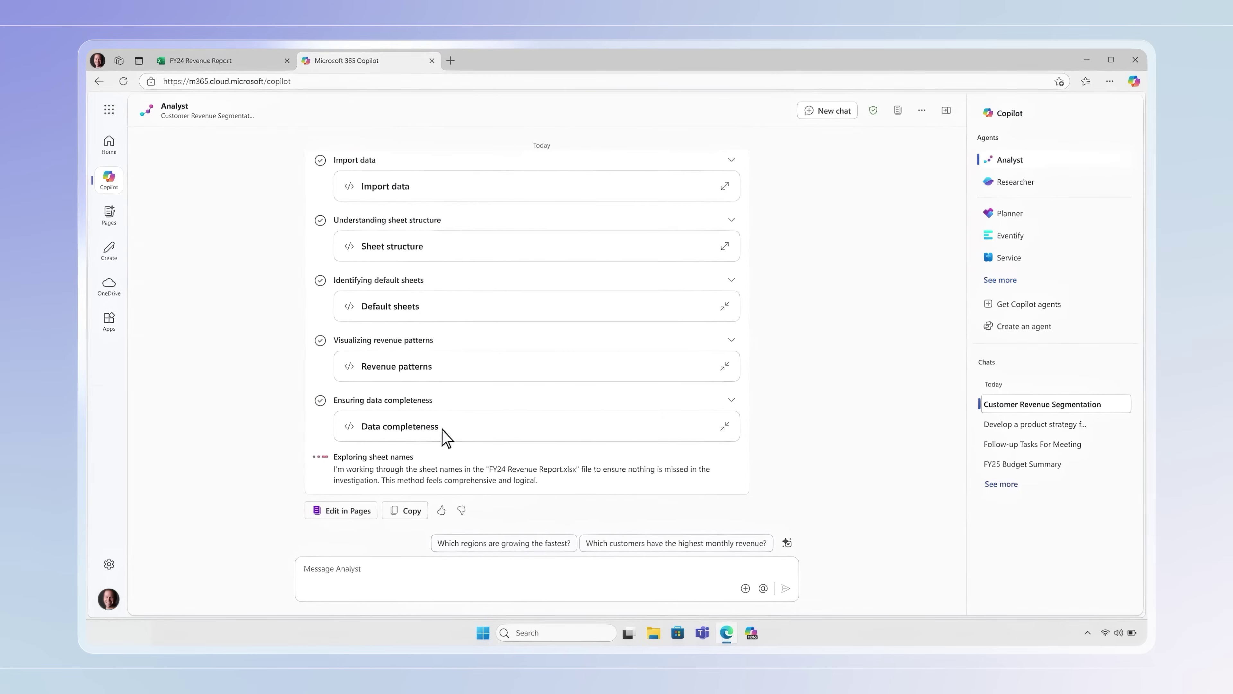
left_click(725, 426)
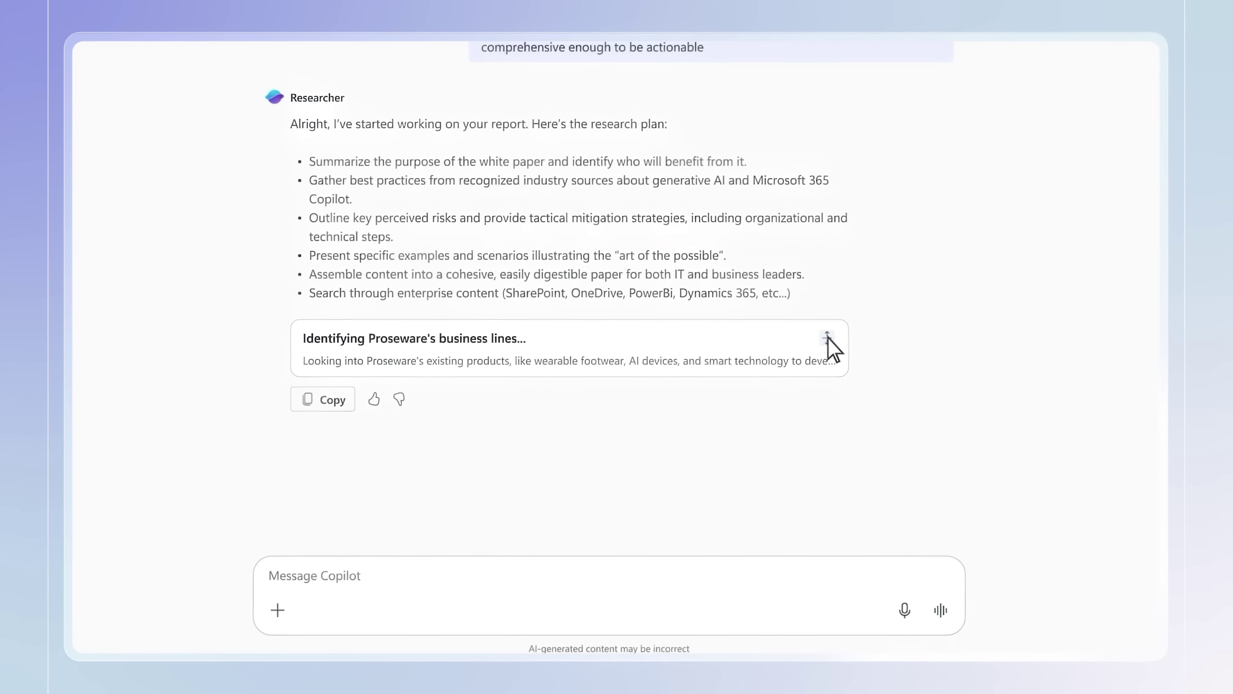
left_click(827, 337)
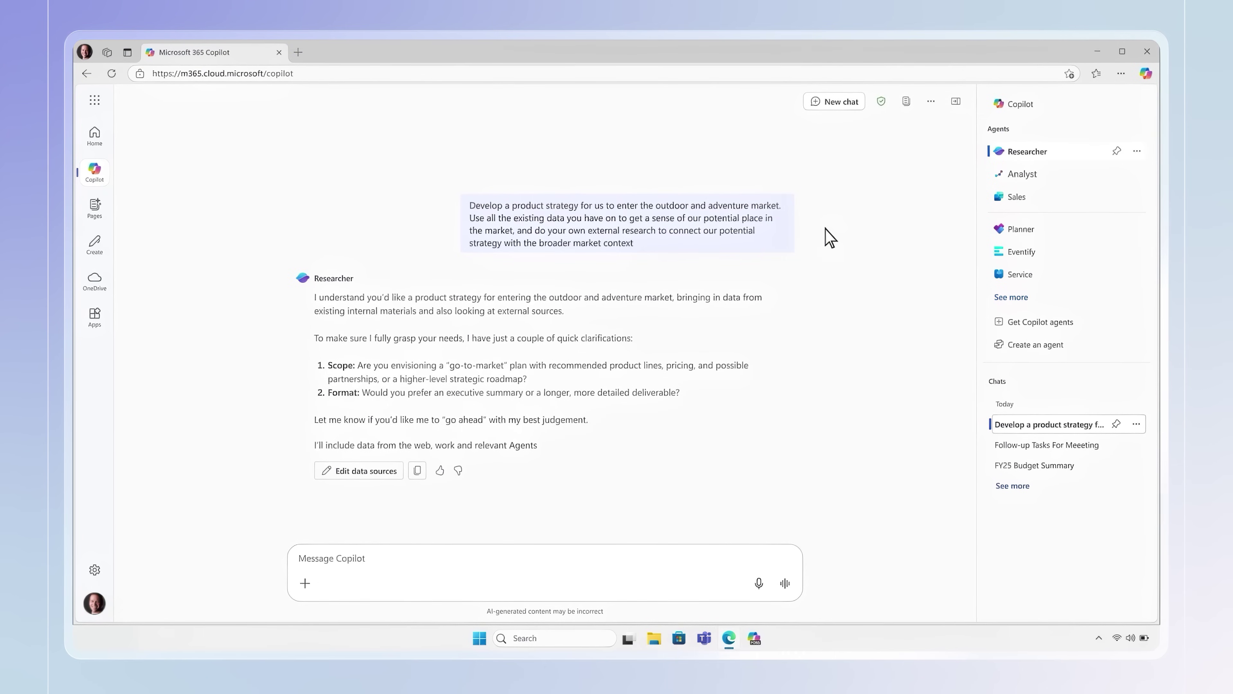
Answer scope as a higher-level strategic plan and format as exec-readable yet comprehensive
type("Scope - I want a higher-level strategic plan")
key("shift+Return")
type("Format -- In between. ")
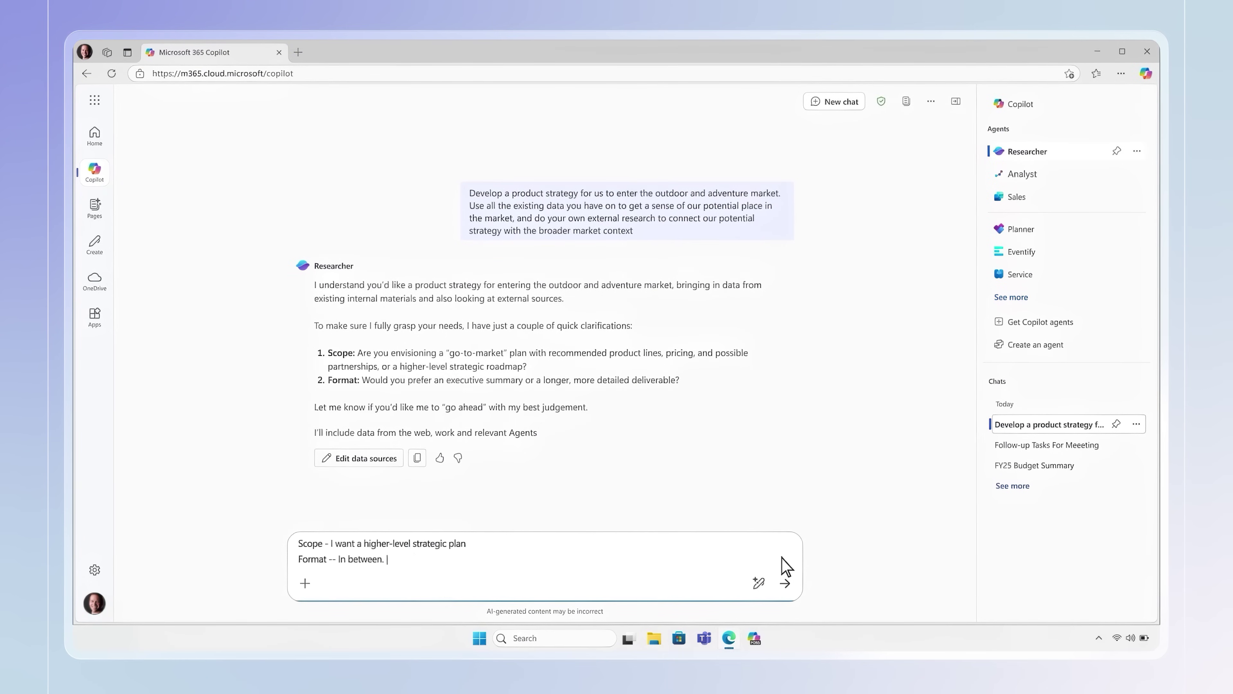
type("It's got to be easily readable by my execs but also compr")
type("ehensive enough")
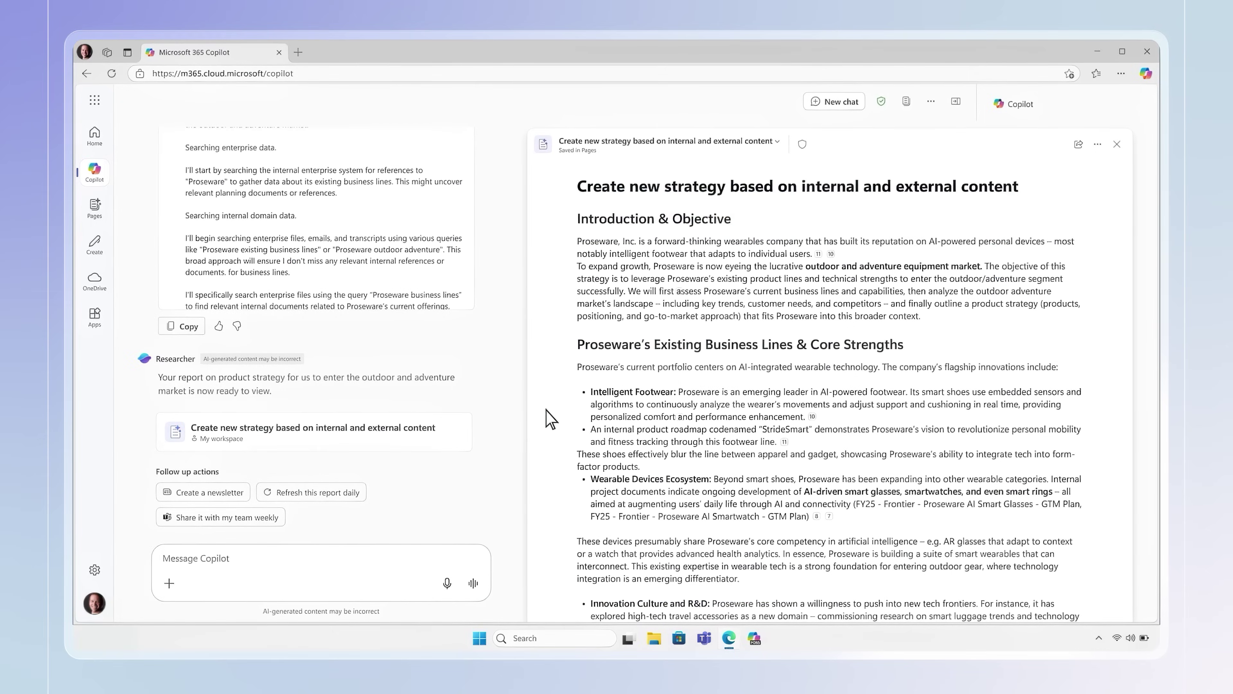
scroll(550, 419, "down", 10)
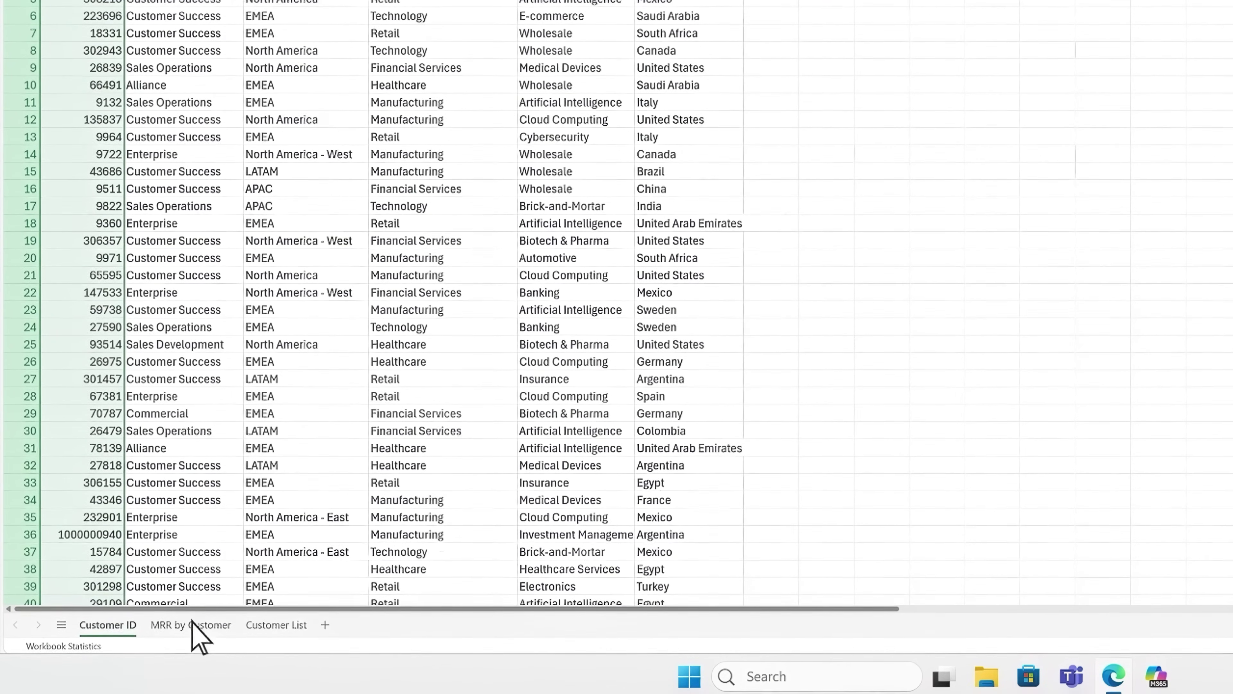
Show the MRR by Customer sheet with monthly revenue per customer from Dec-23 to Dec-24
left_click(191, 627)
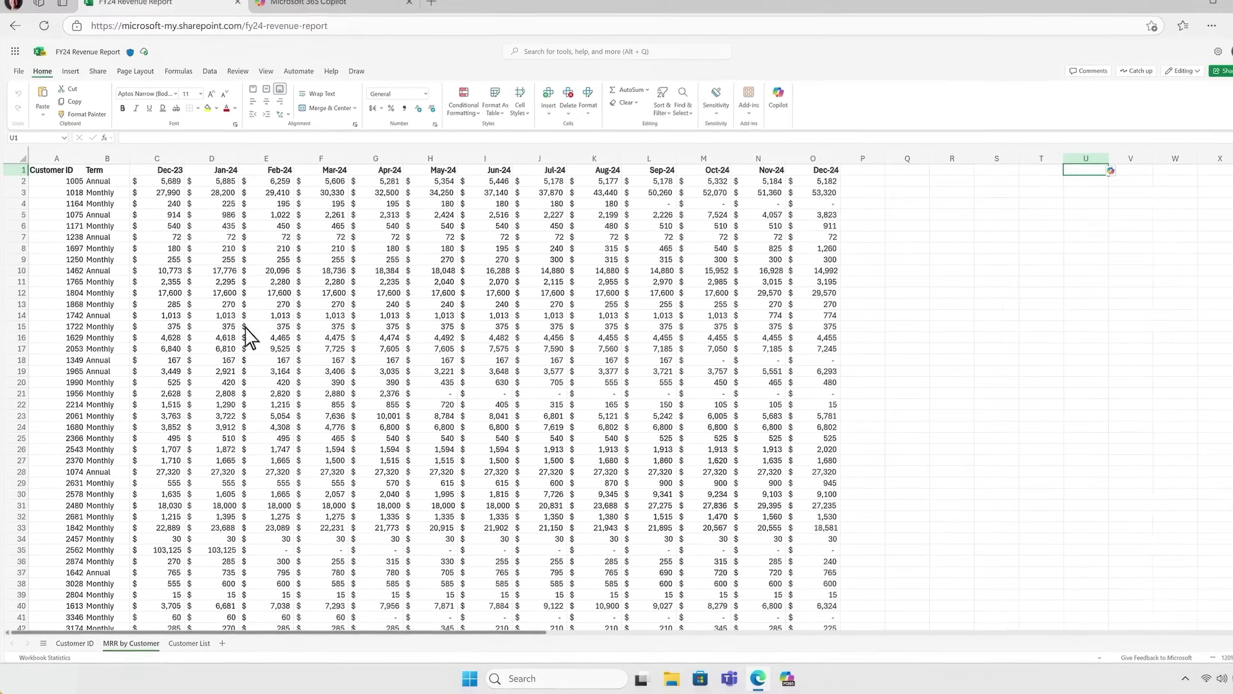
Ask Analyst for customer segment insights and a graph, attaching FY24 Revenue Report.xlsx
left_click(311, 3)
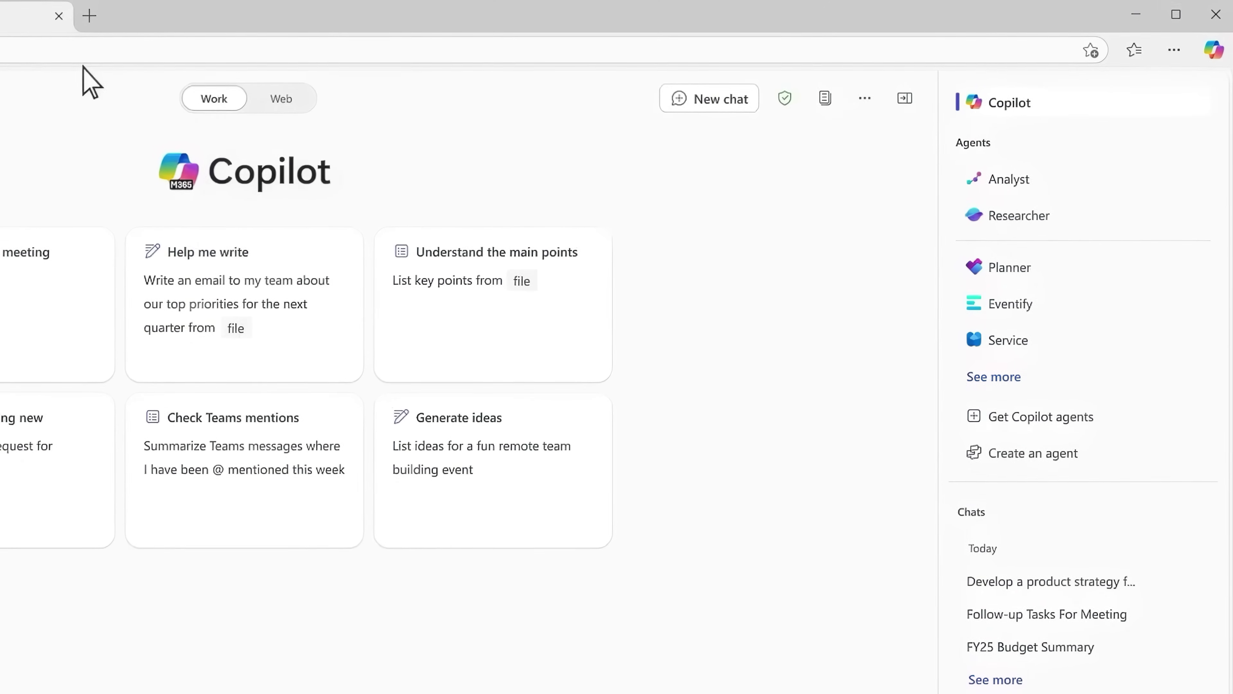
left_click(1006, 183)
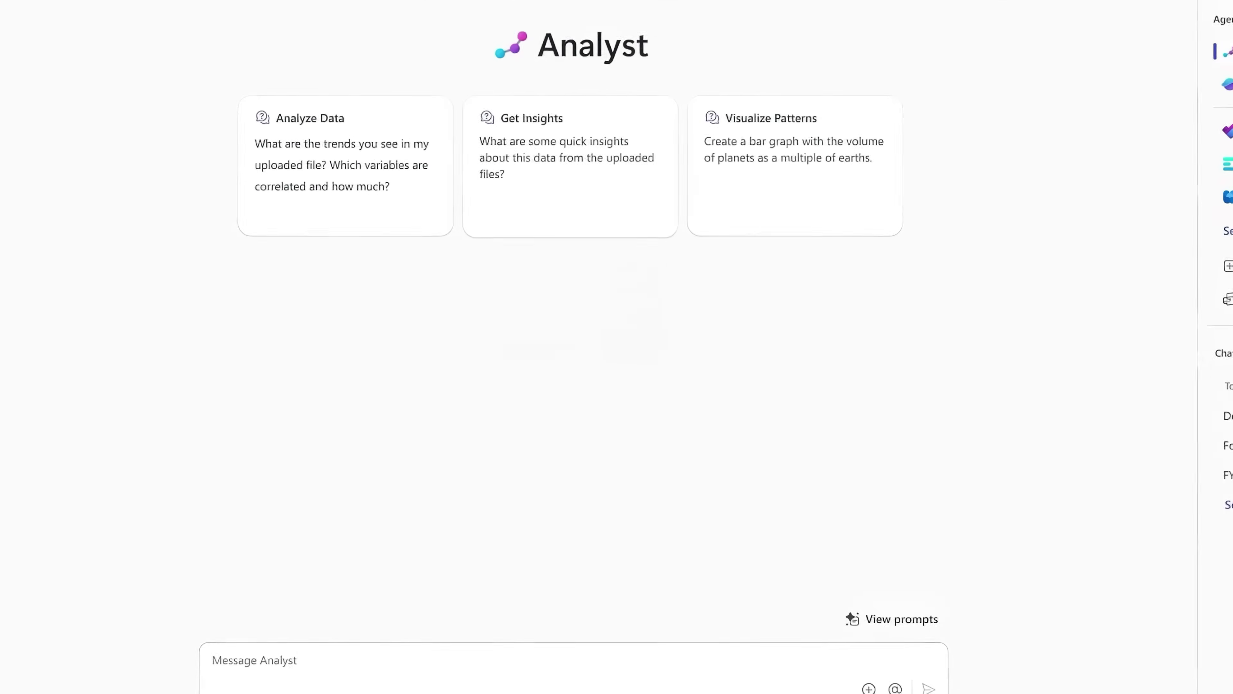
left_click(869, 688)
left_click(311, 479)
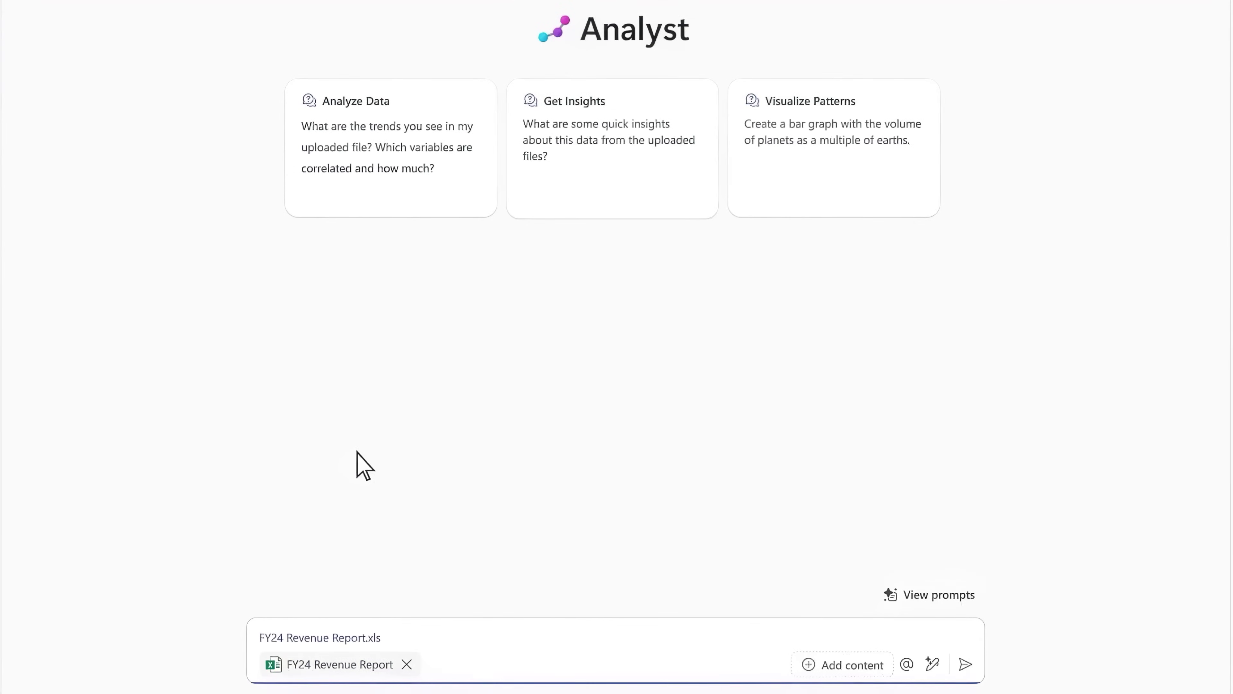
type("Can you lo")
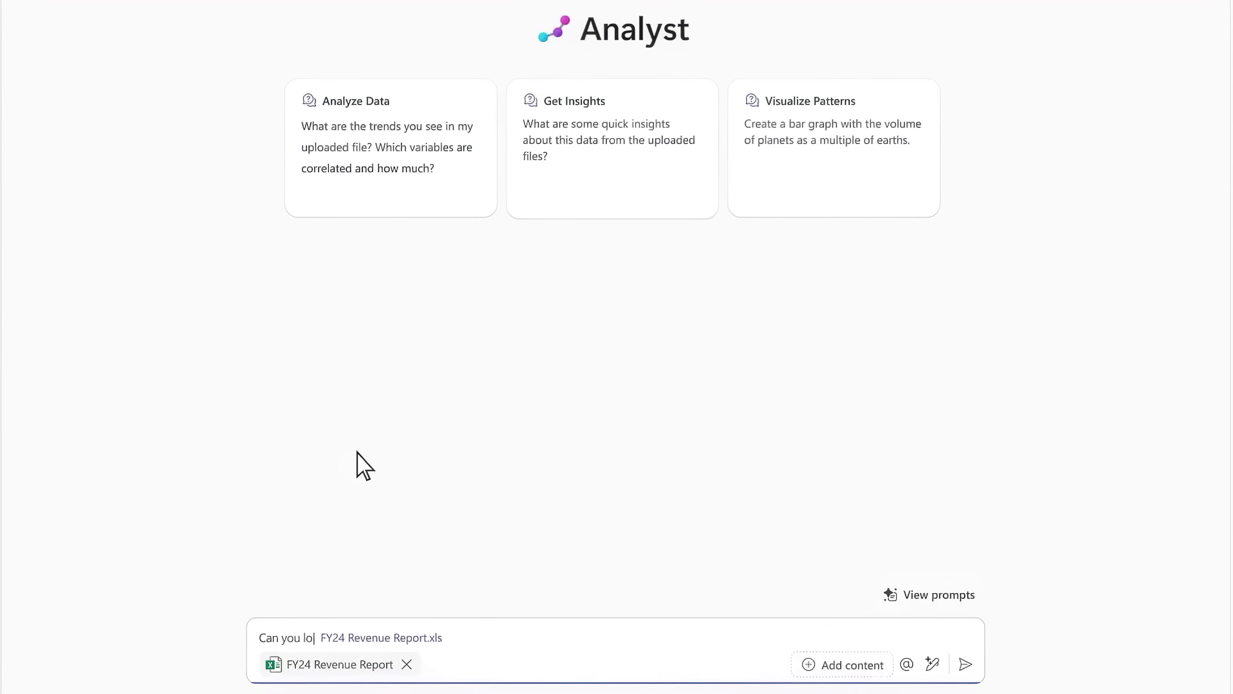
type("ok at the data I've shared and give me insights o")
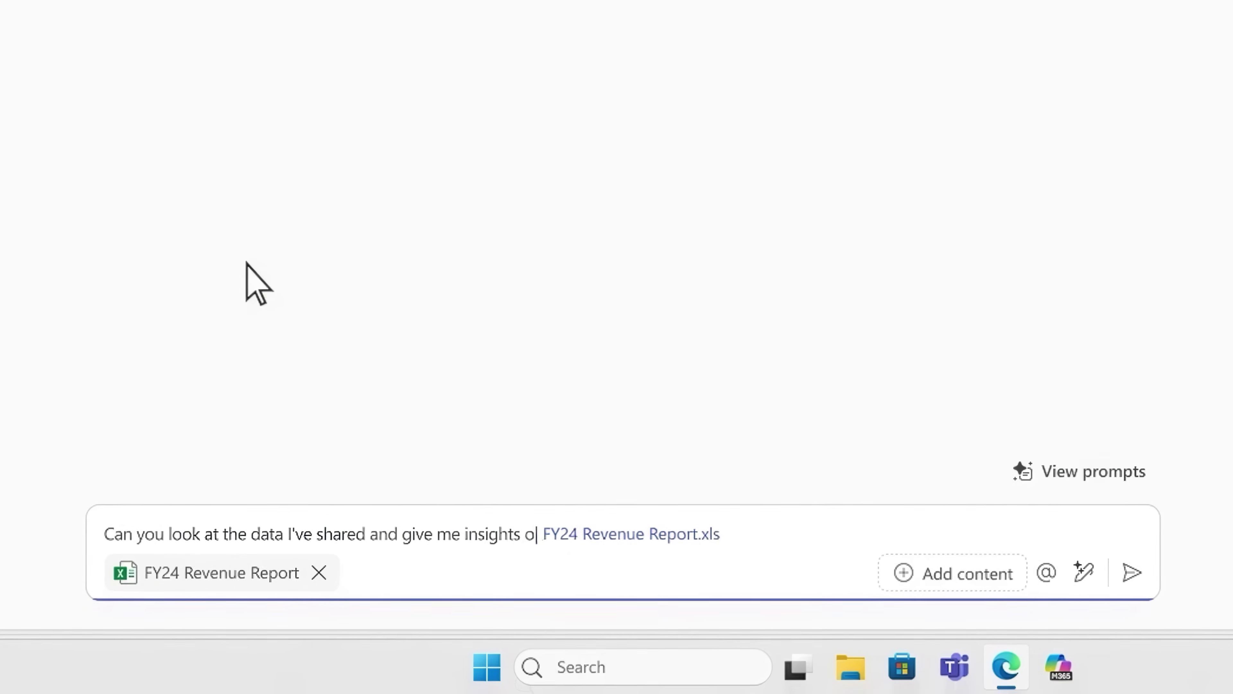
type("n customer segments along with a graph to visualiz")
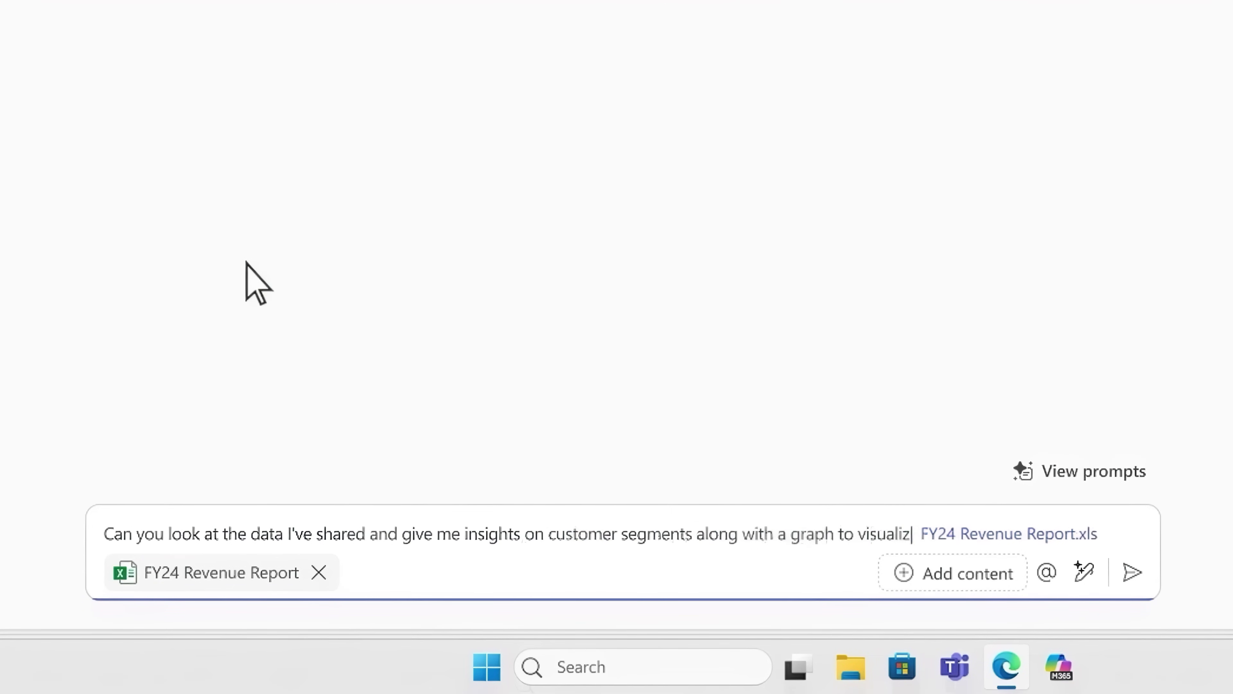
type("e?")
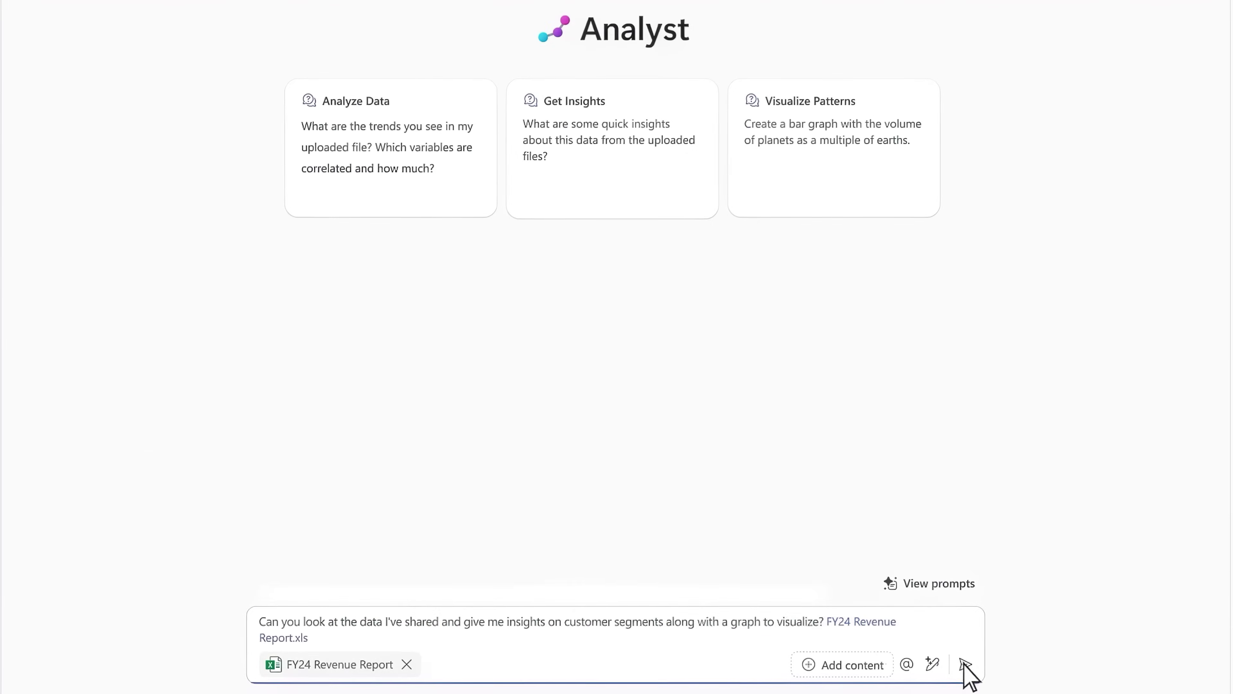
left_click(965, 664)
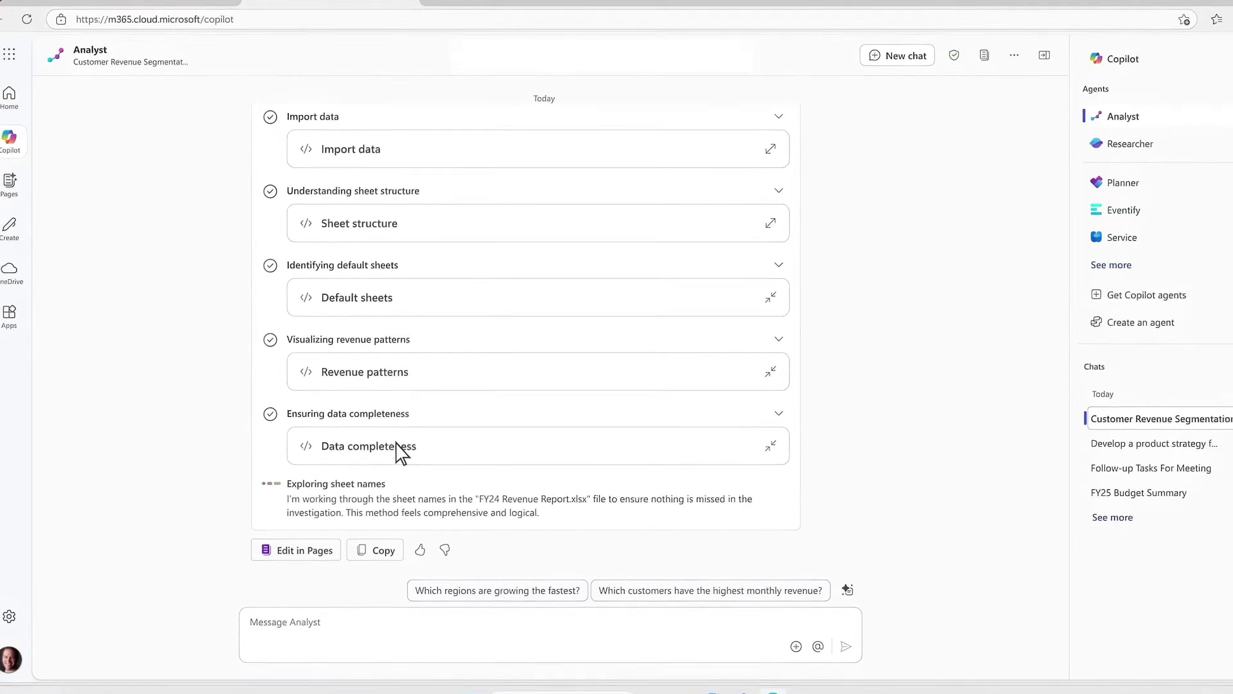
Show the Data completeness step's Python code and output of 21,983 customer entries
left_click(397, 443)
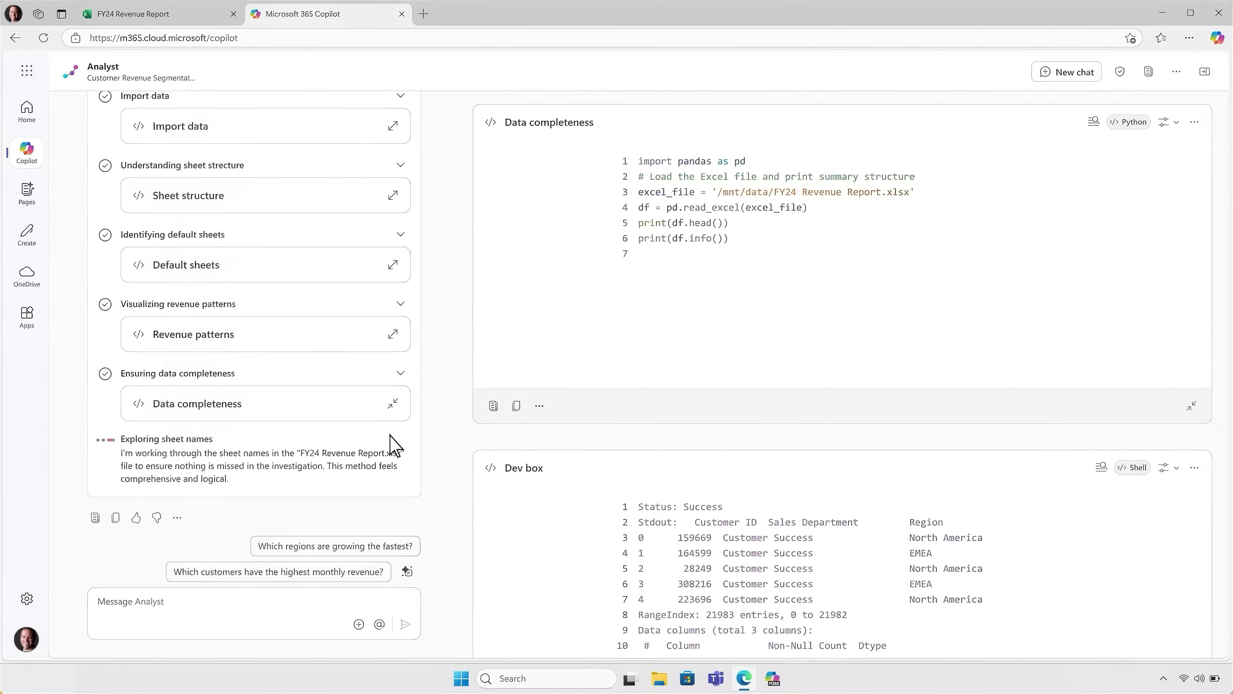
Collapse the Data completeness code panel
left_click(228, 404)
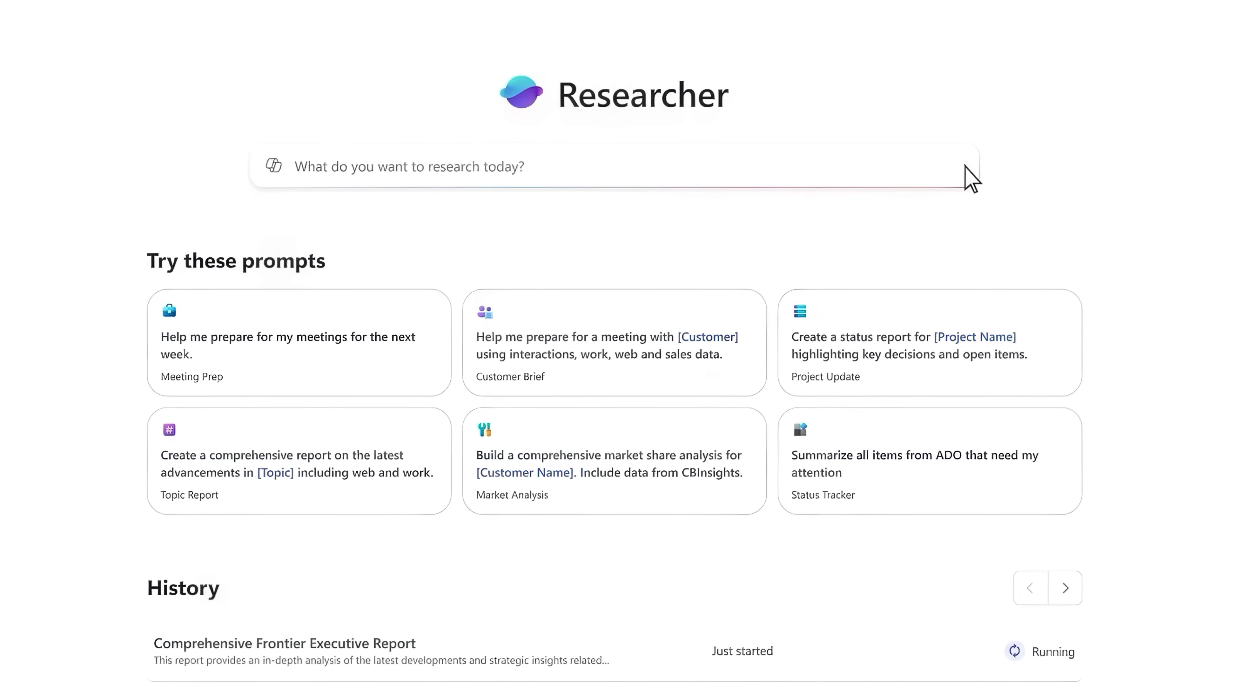
Ask Researcher to develop a product strategy for entering the outdoor and adventure market
type("Develop a product strategy for us to enter the outdoor and adventure market. Use all the existing data")
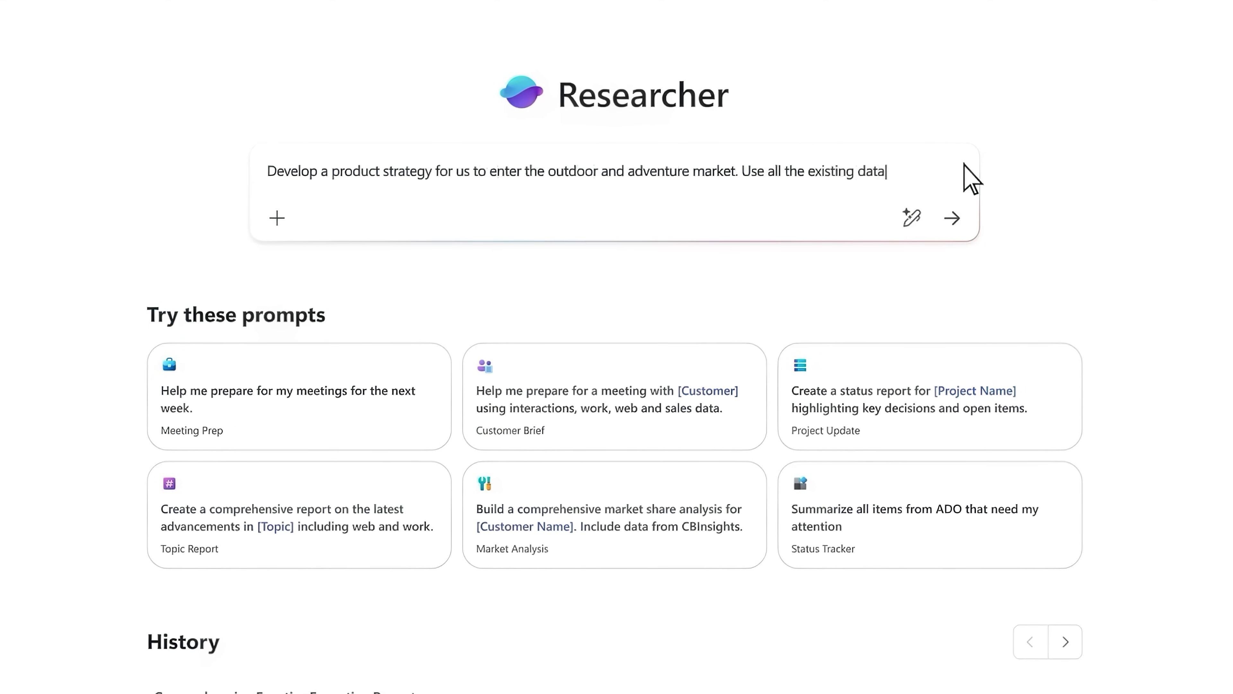
type(" you have on to get a sense of our potential place in the market, and do your own external research to connec")
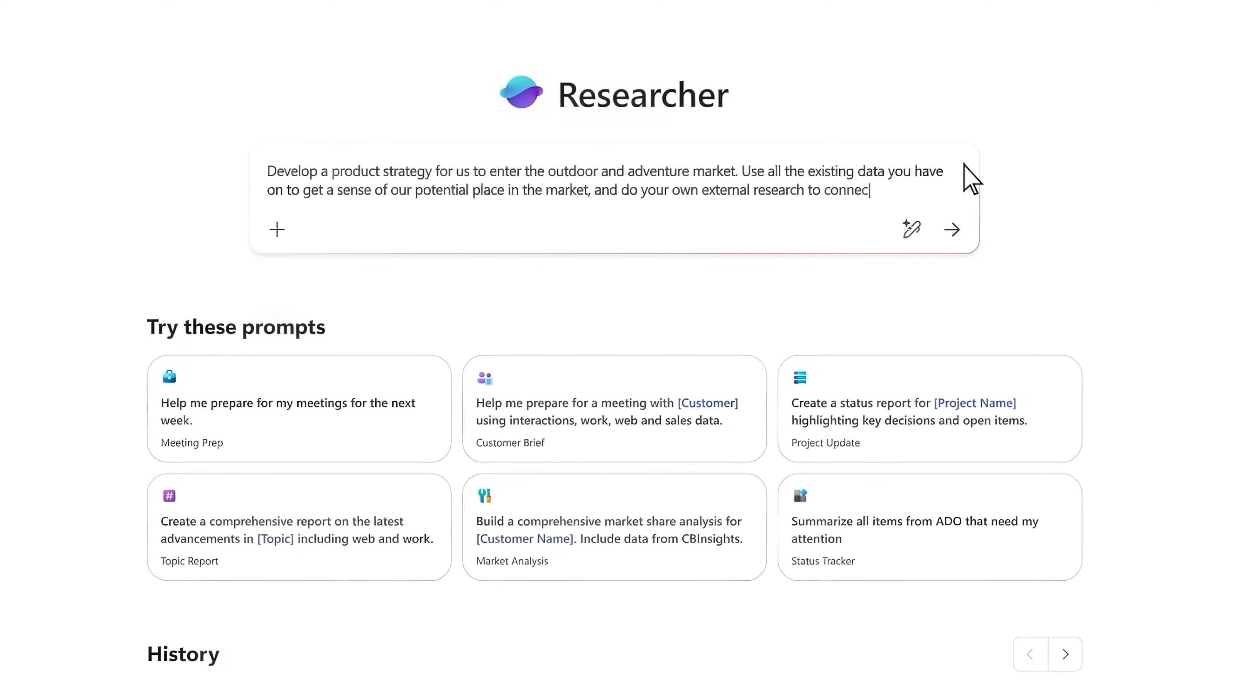
type("t our potential strategy with the broader market context")
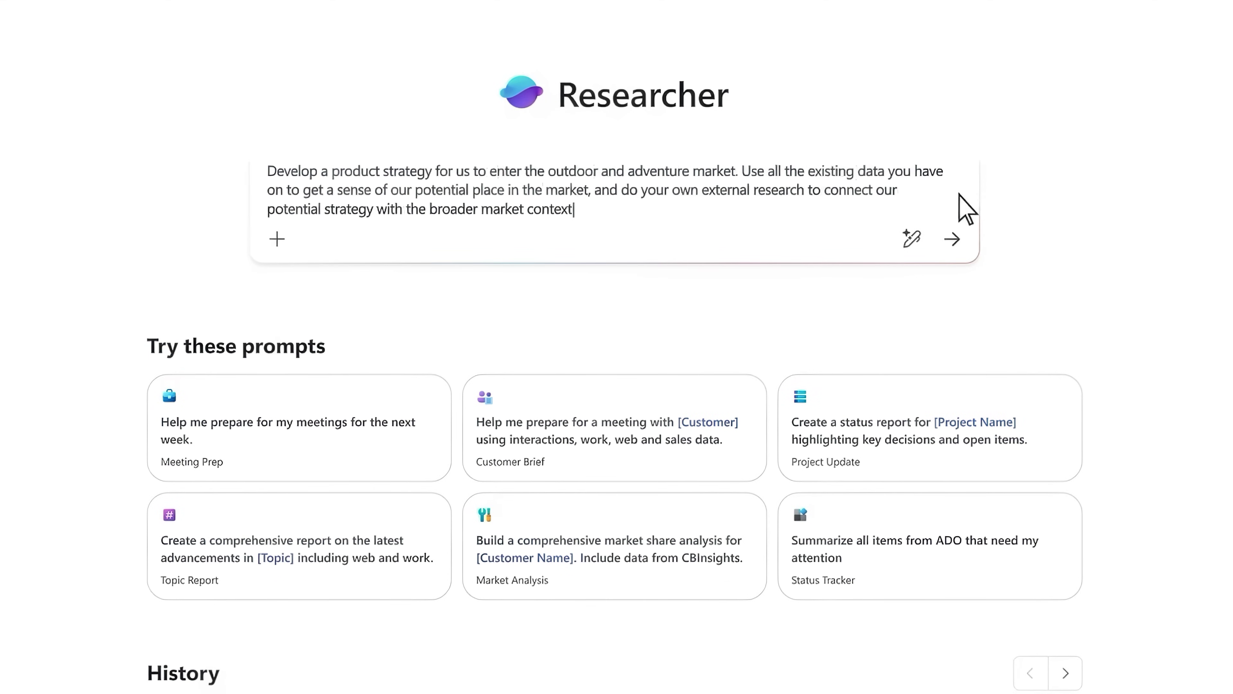
left_click(953, 239)
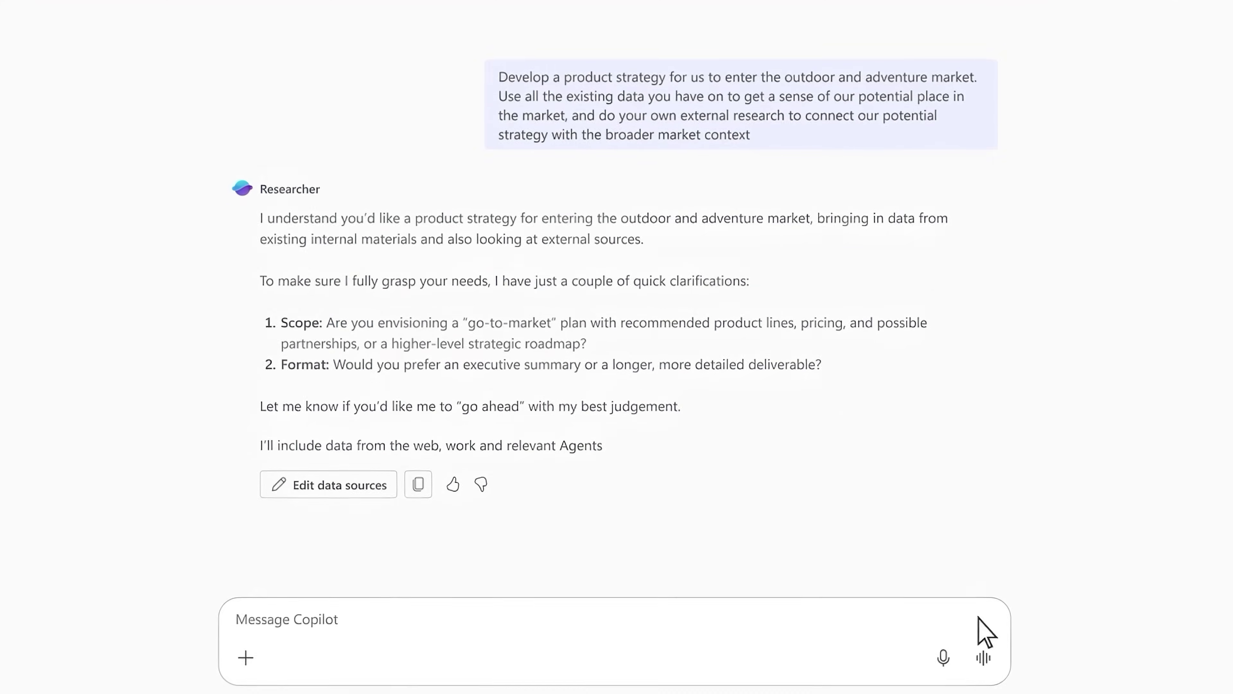
Reply with scope as a higher-level strategic plan and format readable by execs yet comprehensive
type("Scope - I want a higher-level strategic plan")
key("shift+Return")
type("Format -- In between. It's got to be easily readable by my execs but also comprehensive enough to")
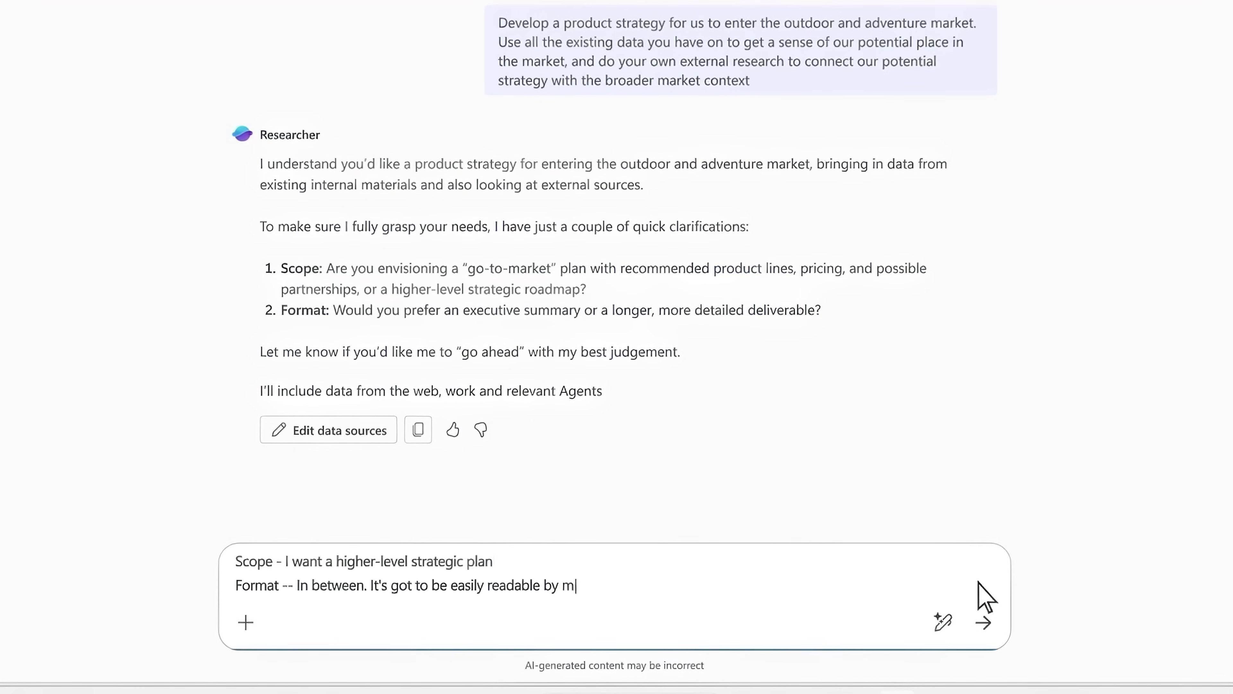
type(" be actionable")
left_click(983, 622)
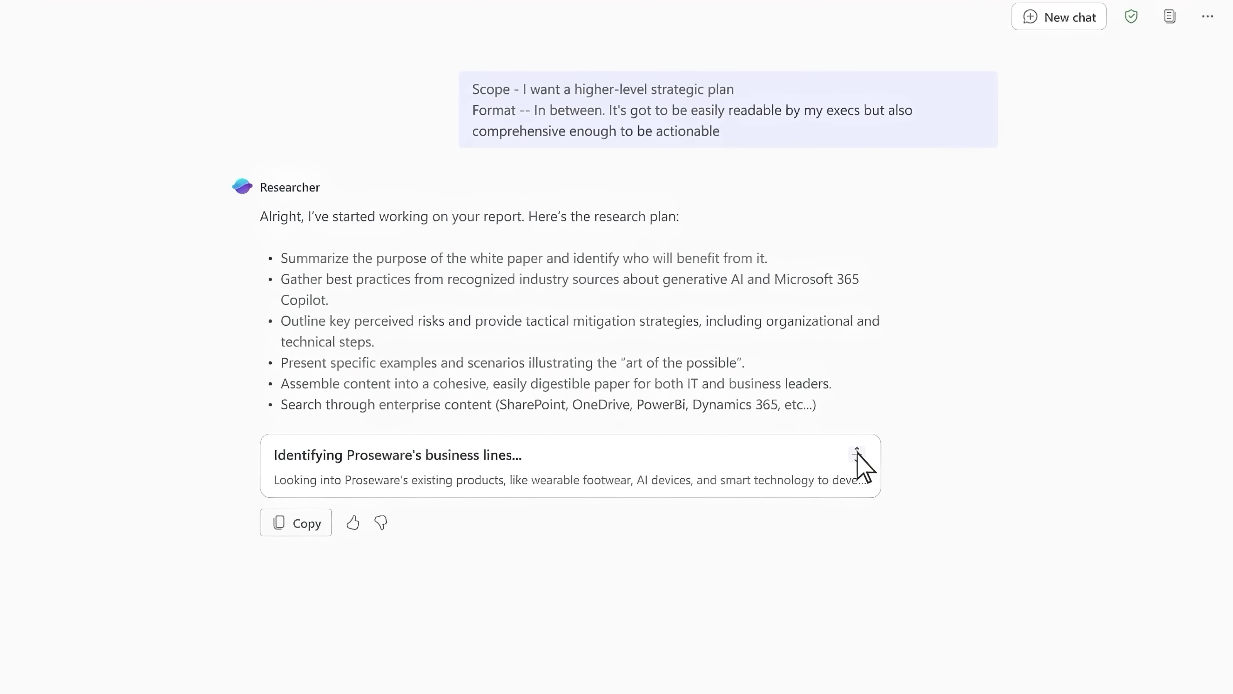
Expand Researcher's progress card to follow its detailed research activity
left_click(856, 455)
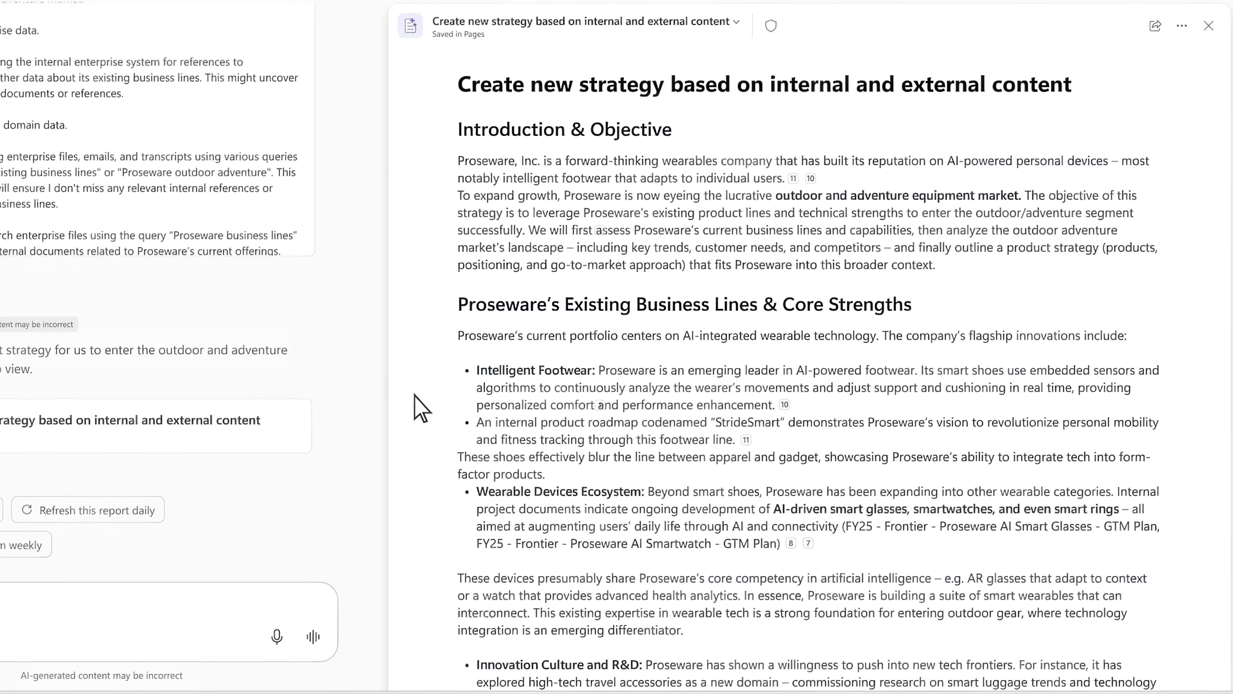
Scroll the report from Market Analysis down to Strategic Positioning and Go-to-Market Plan
scroll(414, 397, "down", 10)
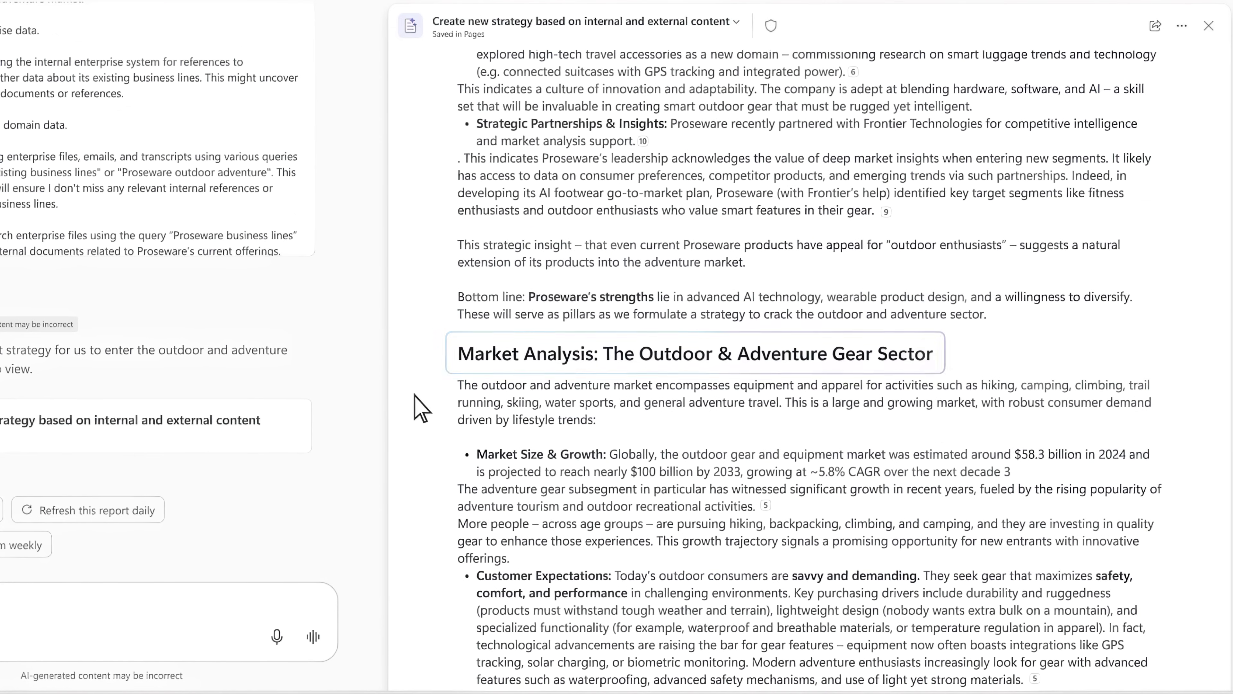
scroll(414, 394, "down", 10)
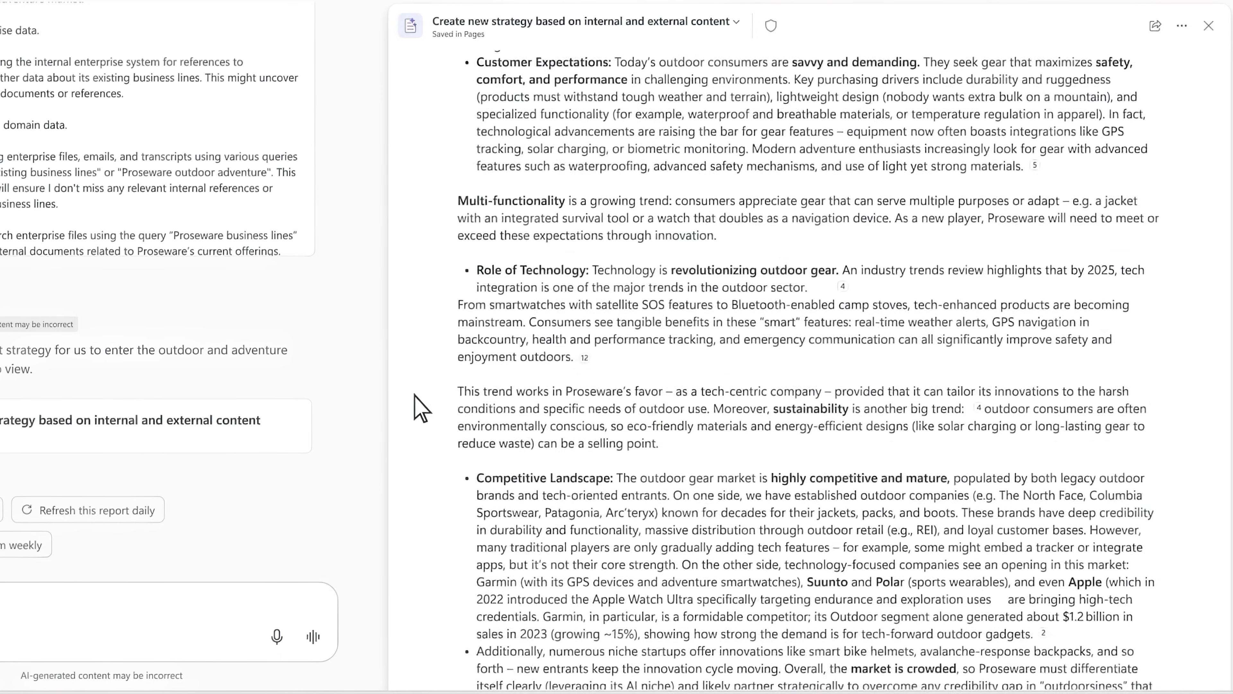
scroll(415, 397, "down", 3)
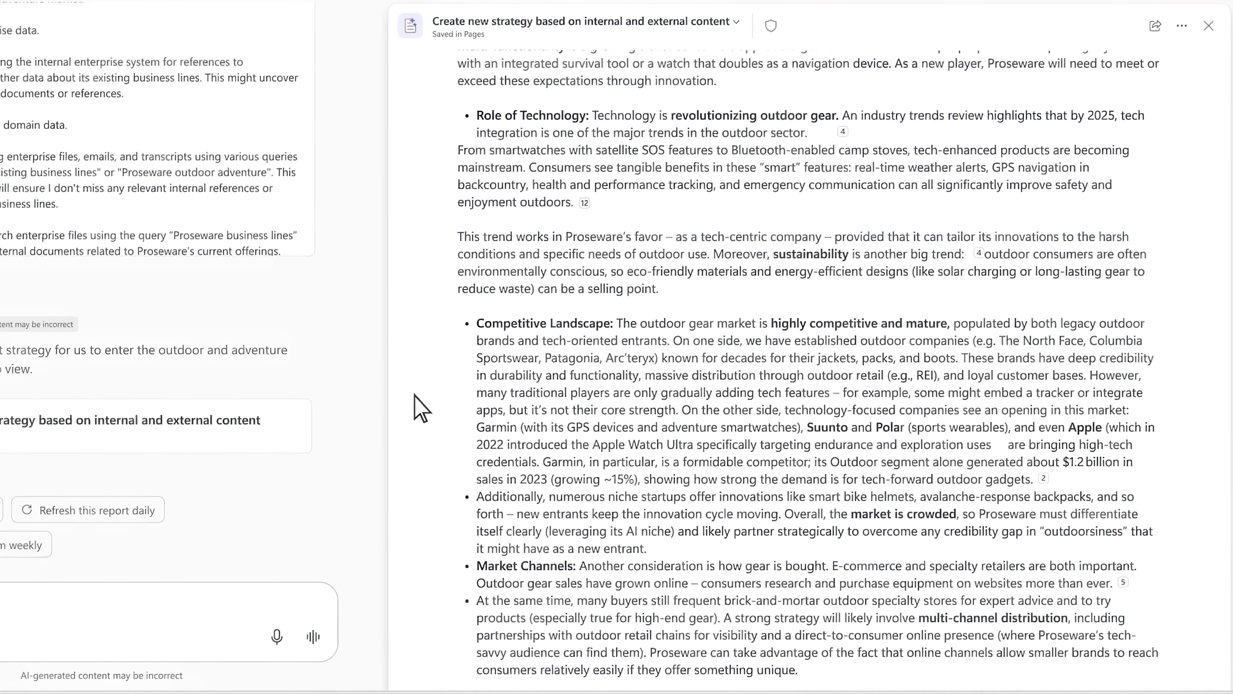
scroll(414, 397, "down", 12)
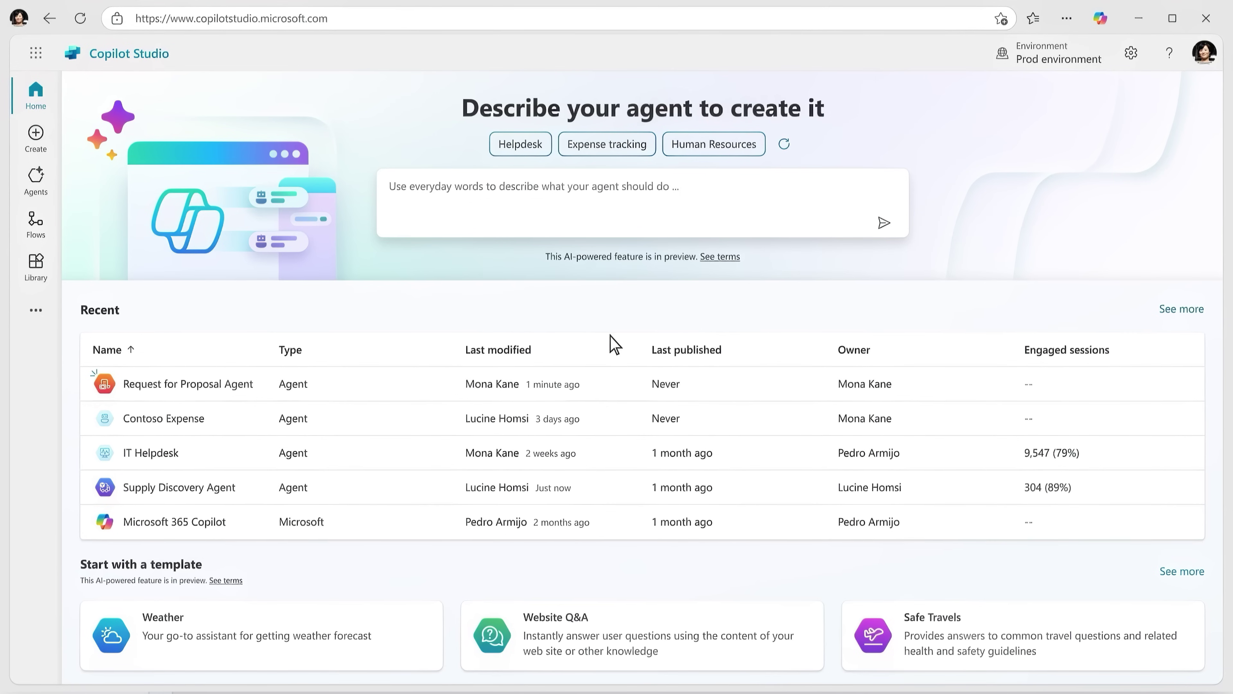
Open the Request for Proposal Agent from the Recent list in Copilot Studio
left_click(220, 390)
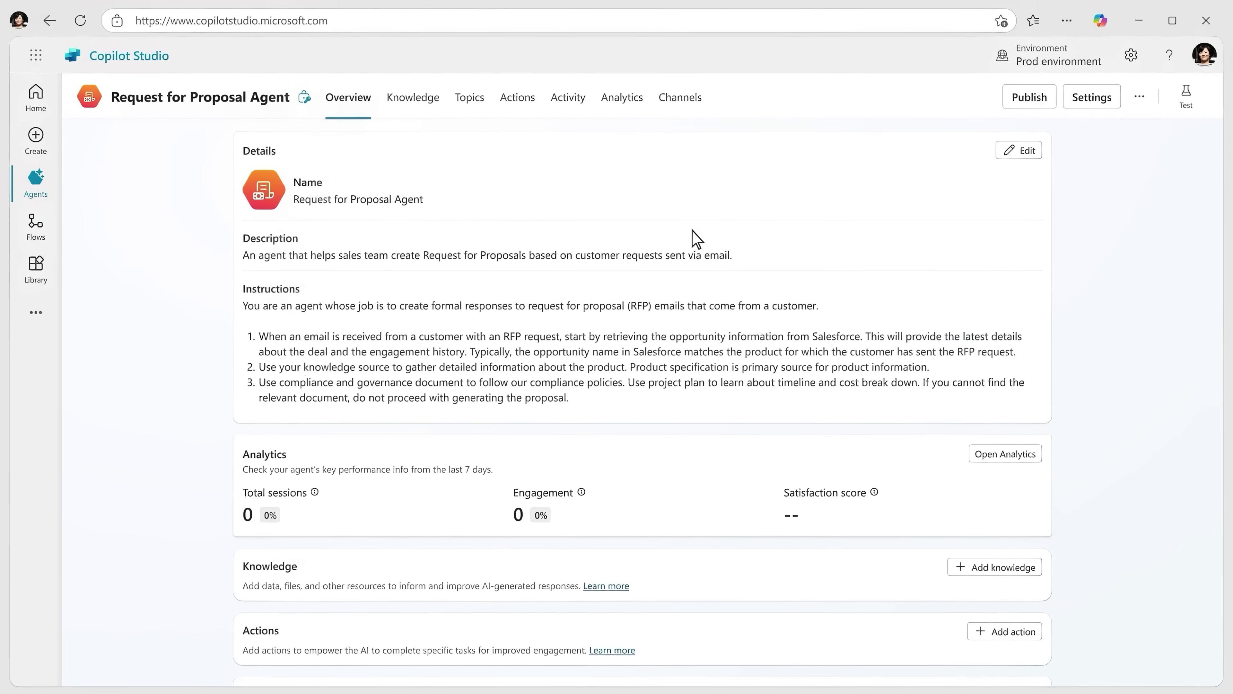
Confirm the Generative AI reasoning setting, then make the agent's Details editable
left_click(1087, 102)
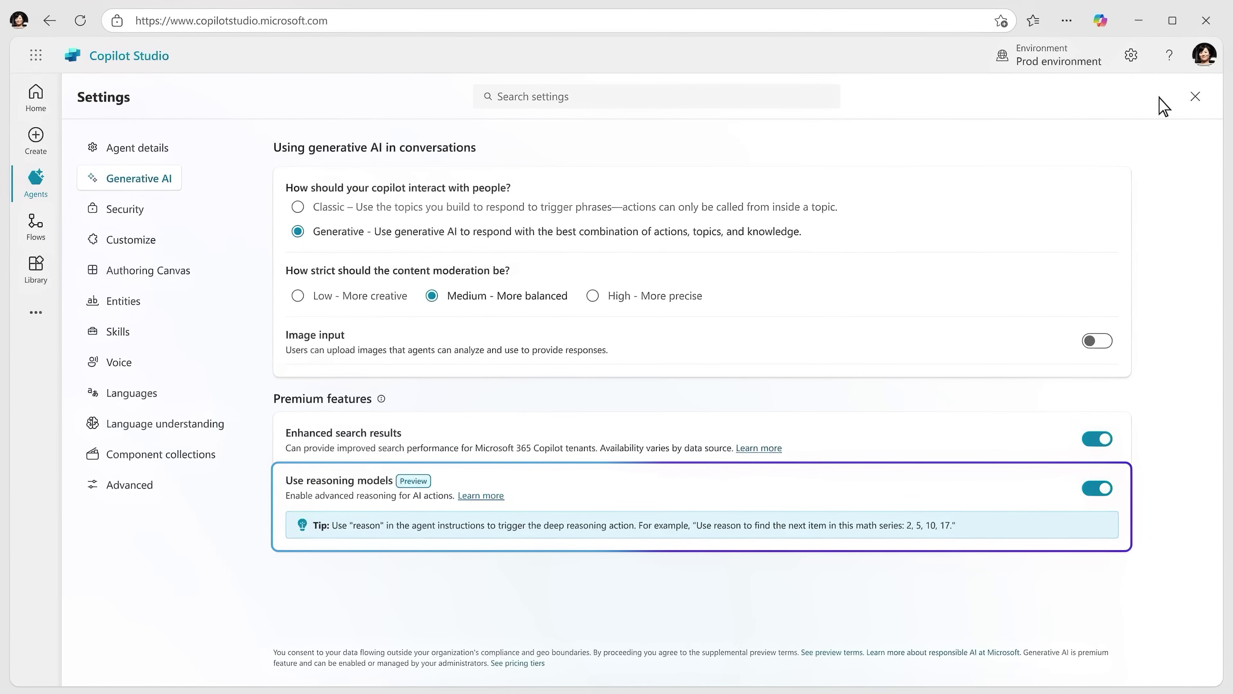
left_click(1195, 97)
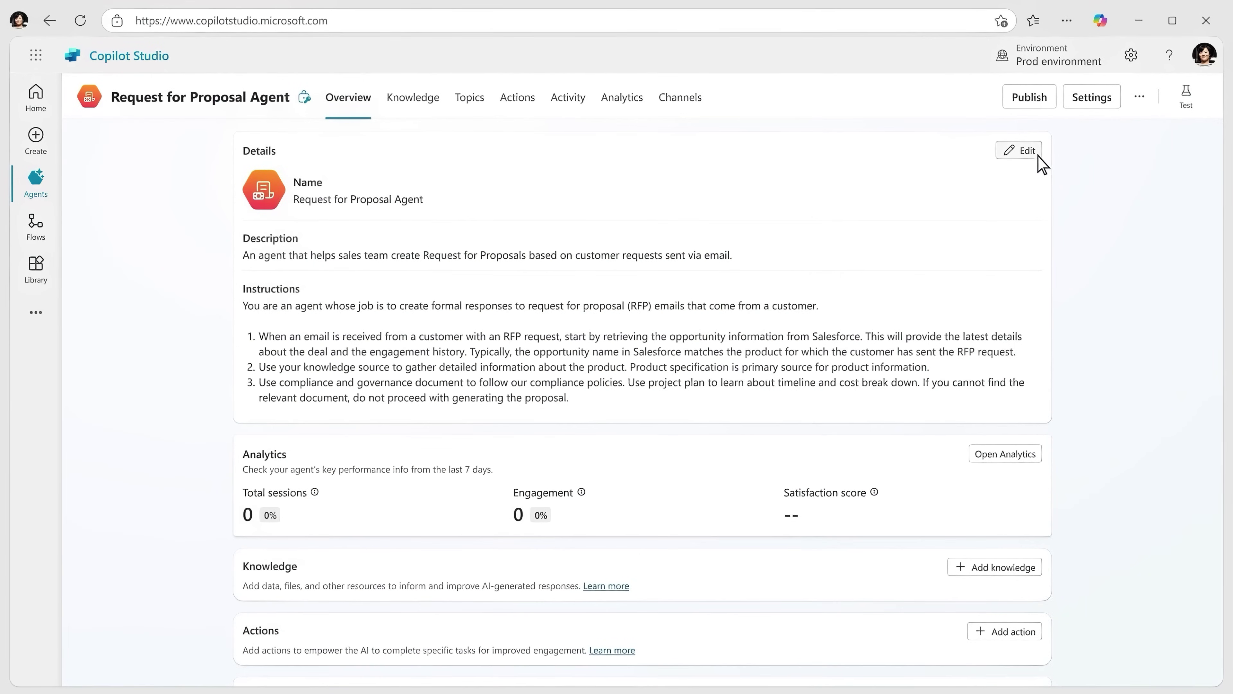
left_click(1036, 154)
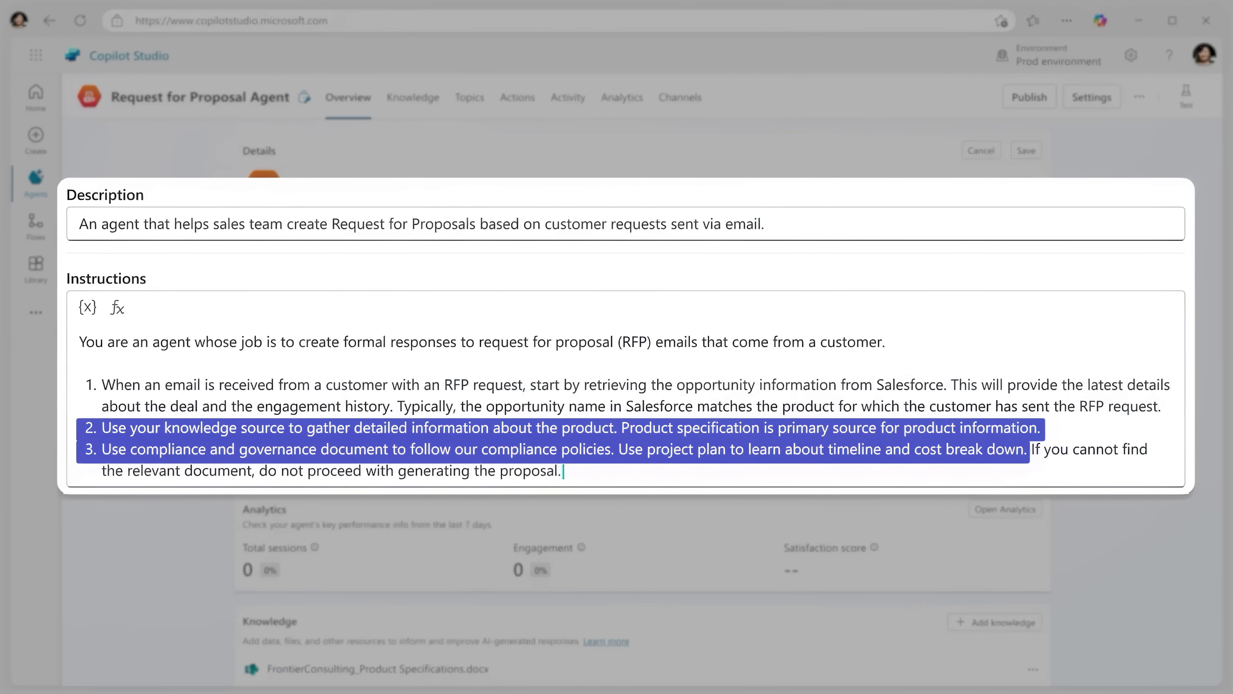
Add instruction 4 to reason out a comprehensive customer proposal and instruction 5 to share it in Deal Room Channel
key("Return")
type("Use reasoning to create a comprehensive proposal for the customer. F")
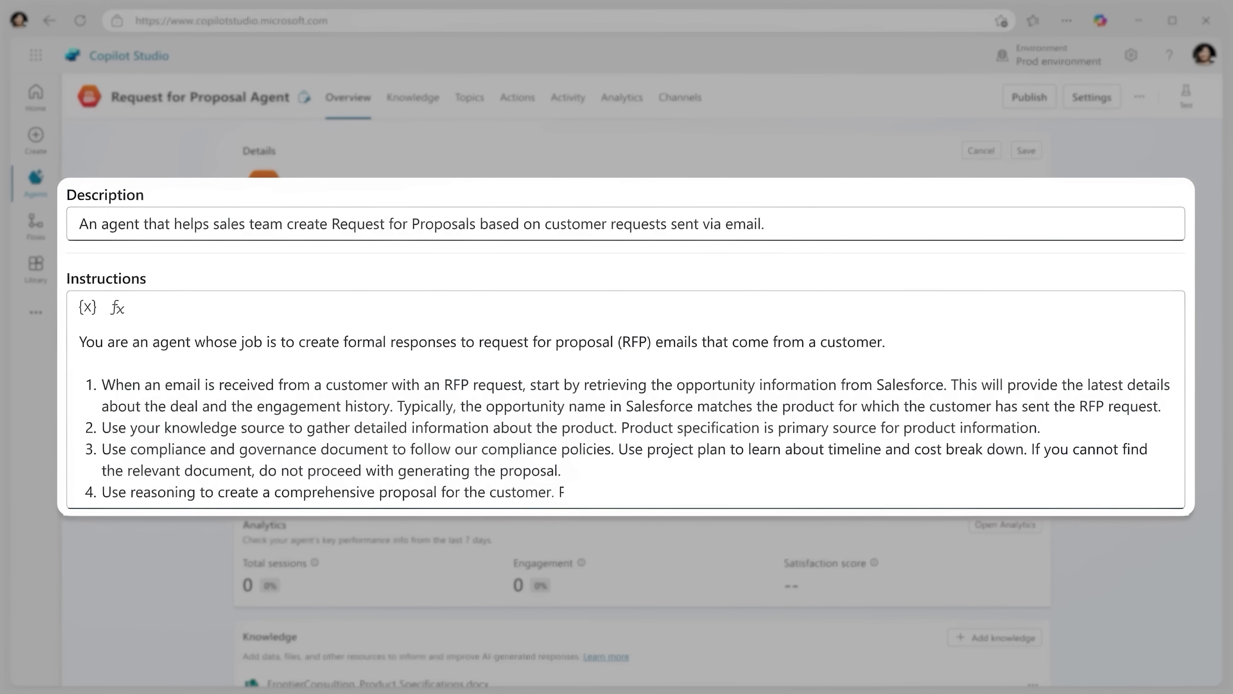
type("ay close attention to their requirements and match them with the relevant information from our product description. Ensure the proposal is as detailed as possible.")
key("Return")
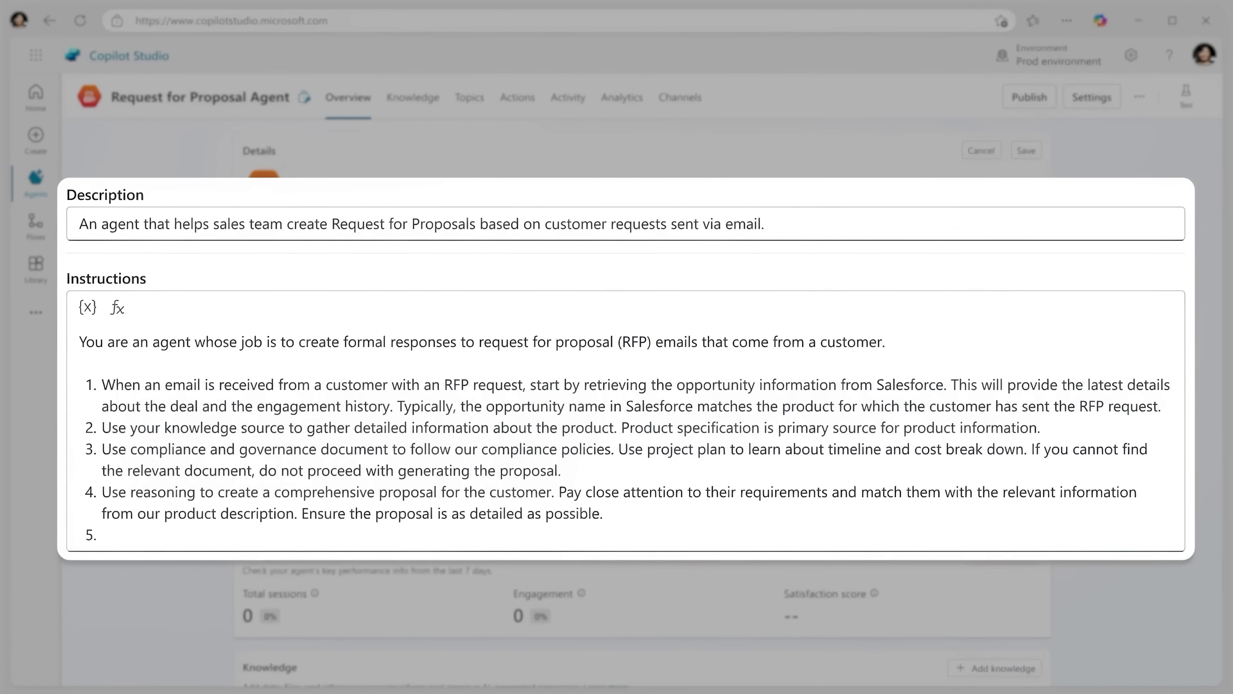
type("Use create proposal action to create a proposal and share in Deal Room Channel in Microsoft Teams.")
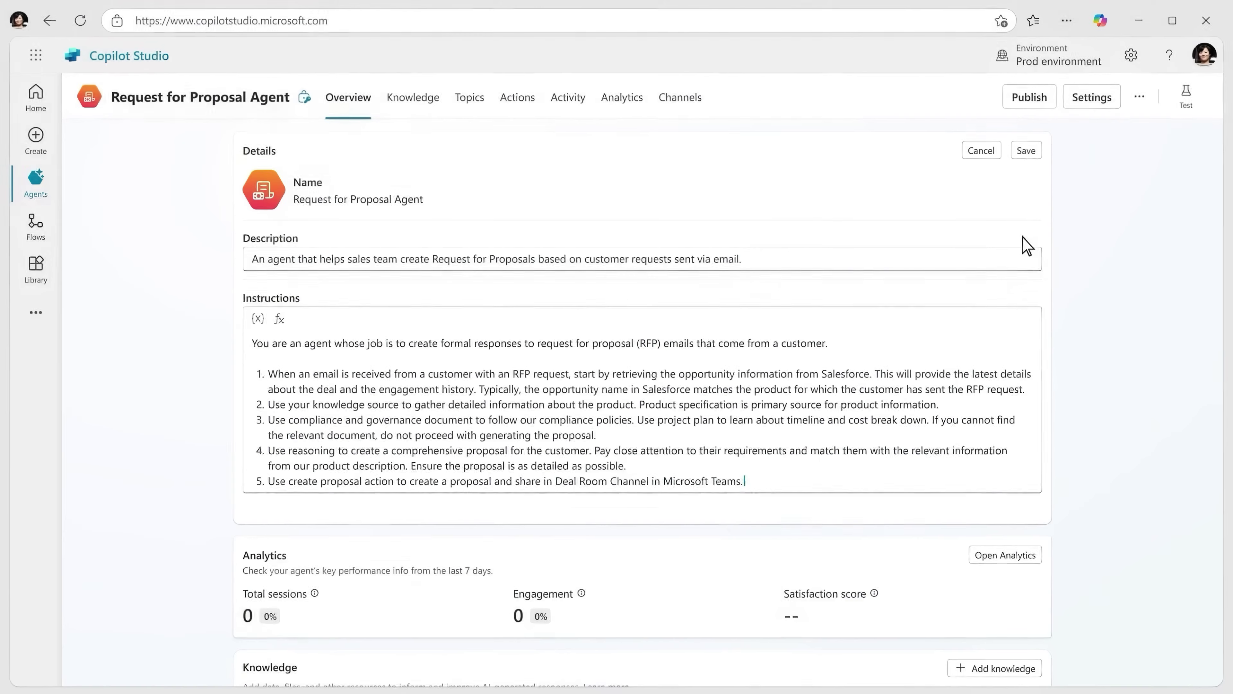
Save the new instructions and scroll past Knowledge and Actions to the Triggers section
left_click(1026, 152)
scroll(1033, 202, "down", 1)
scroll(1033, 201, "down", 10)
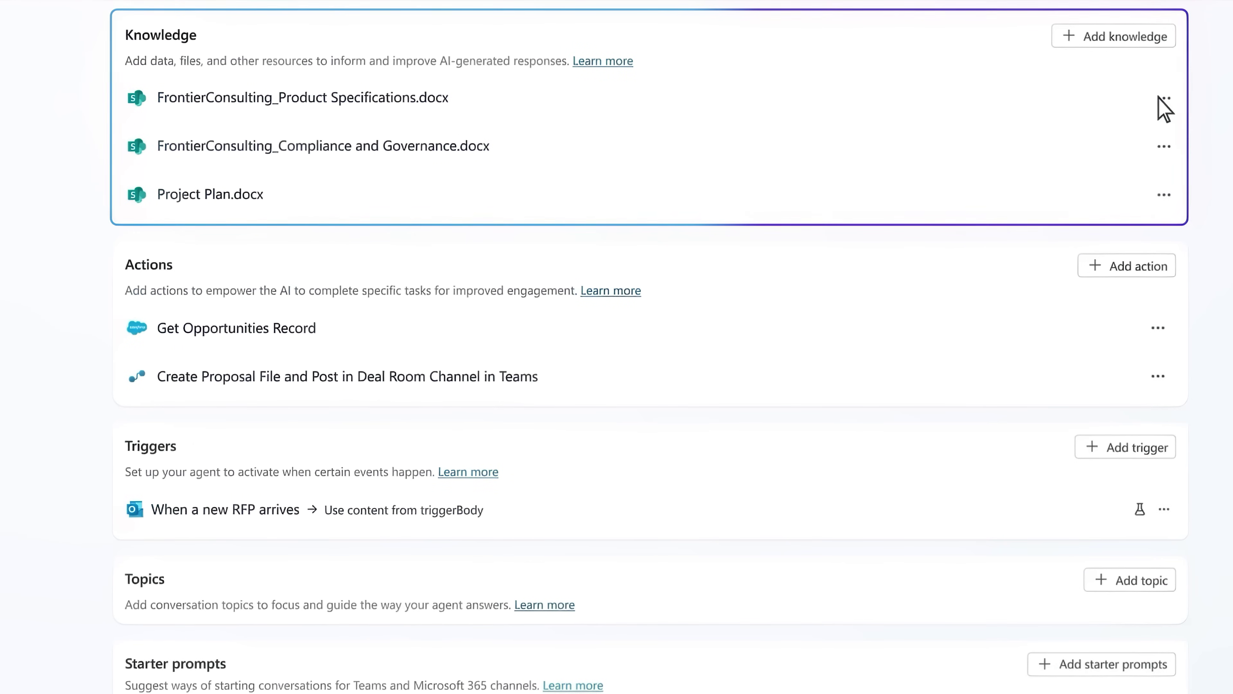
scroll(1165, 109, "down", 1)
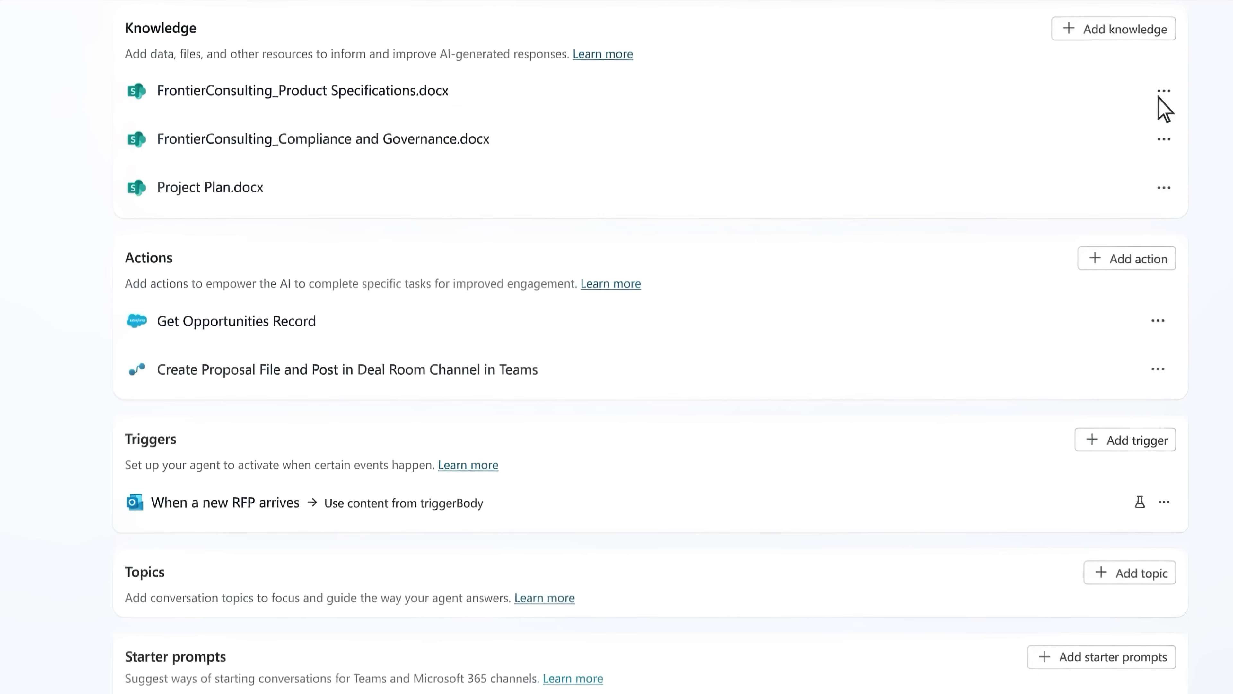
Test the 'When a new RFP arrives' trigger with the latest RFP and inspect the reasoning step's proposal
left_click(1140, 504)
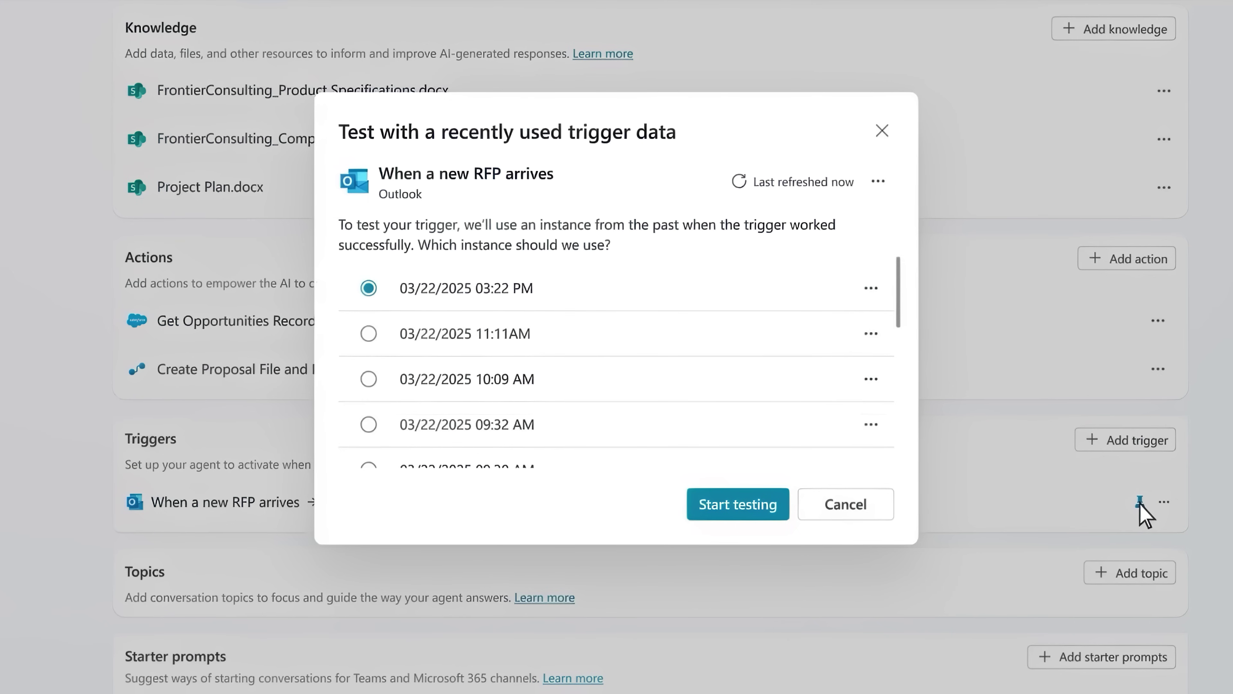
left_click(744, 510)
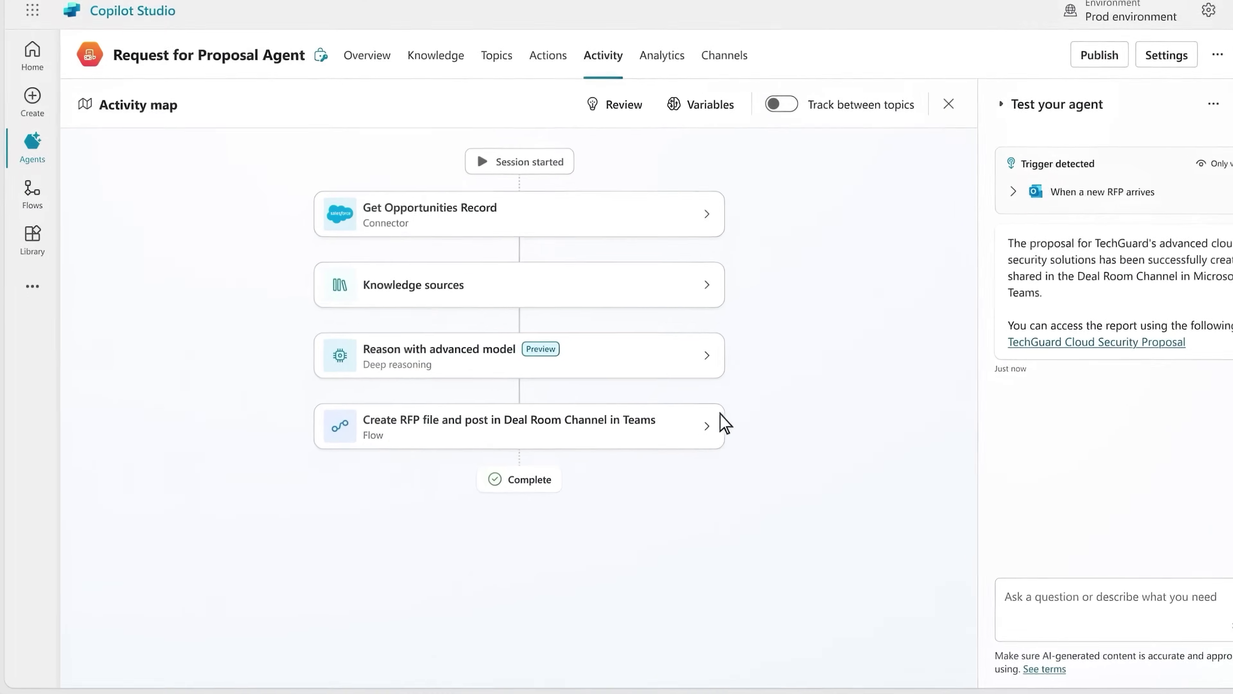
left_click(701, 367)
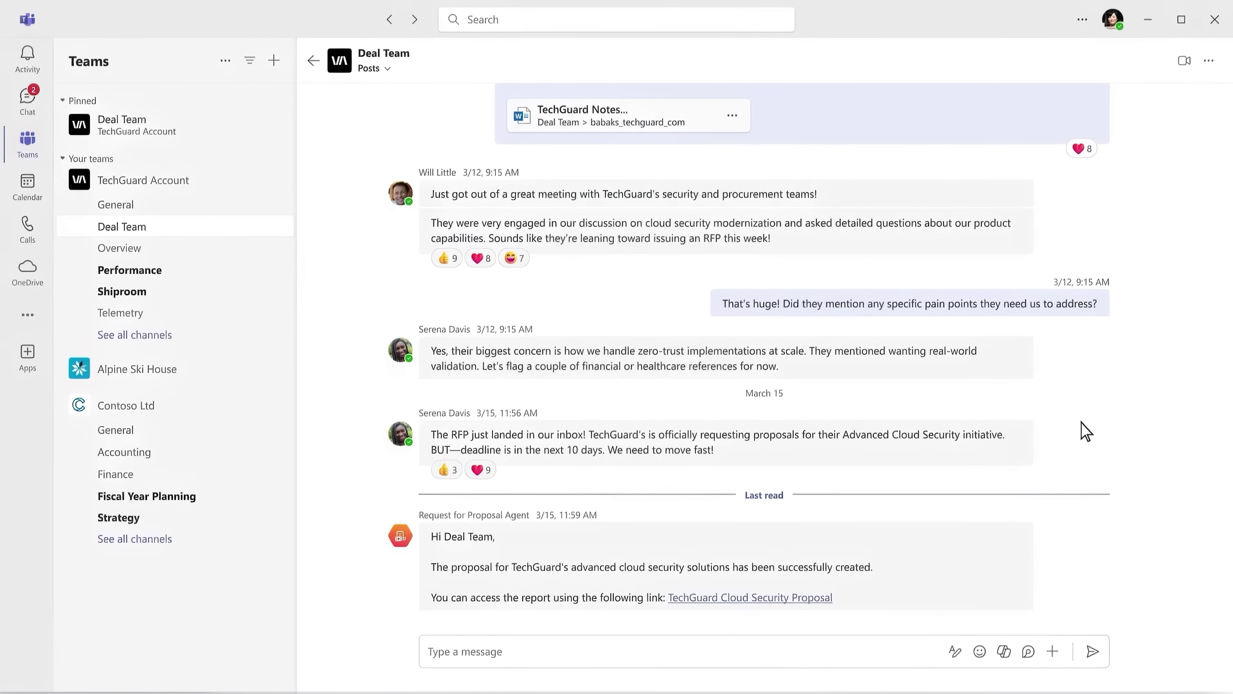
Open the 'TechGuard Cloud Security Proposal' link from the agent's Deal Team channel post
left_click(805, 599)
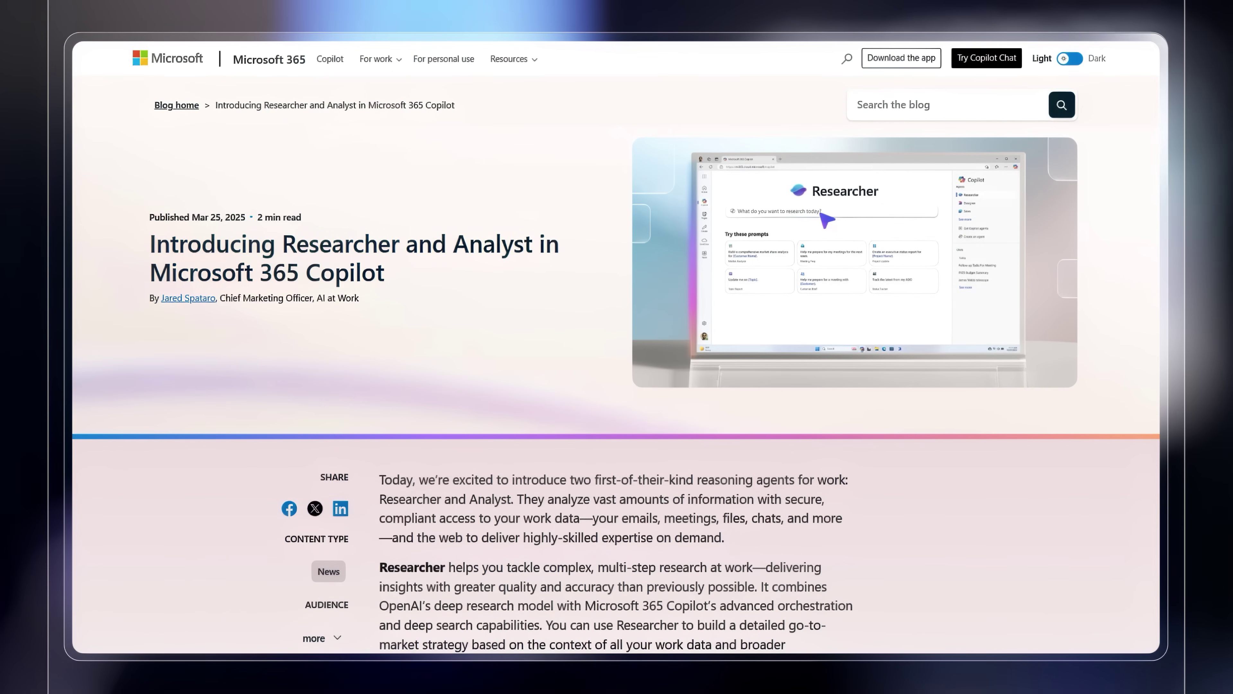
Scroll the Researcher and Analyst blog post to 'Deep reasoning and agent flows in Microsoft Copilot Studio'
scroll(616, 347, "down", 8)
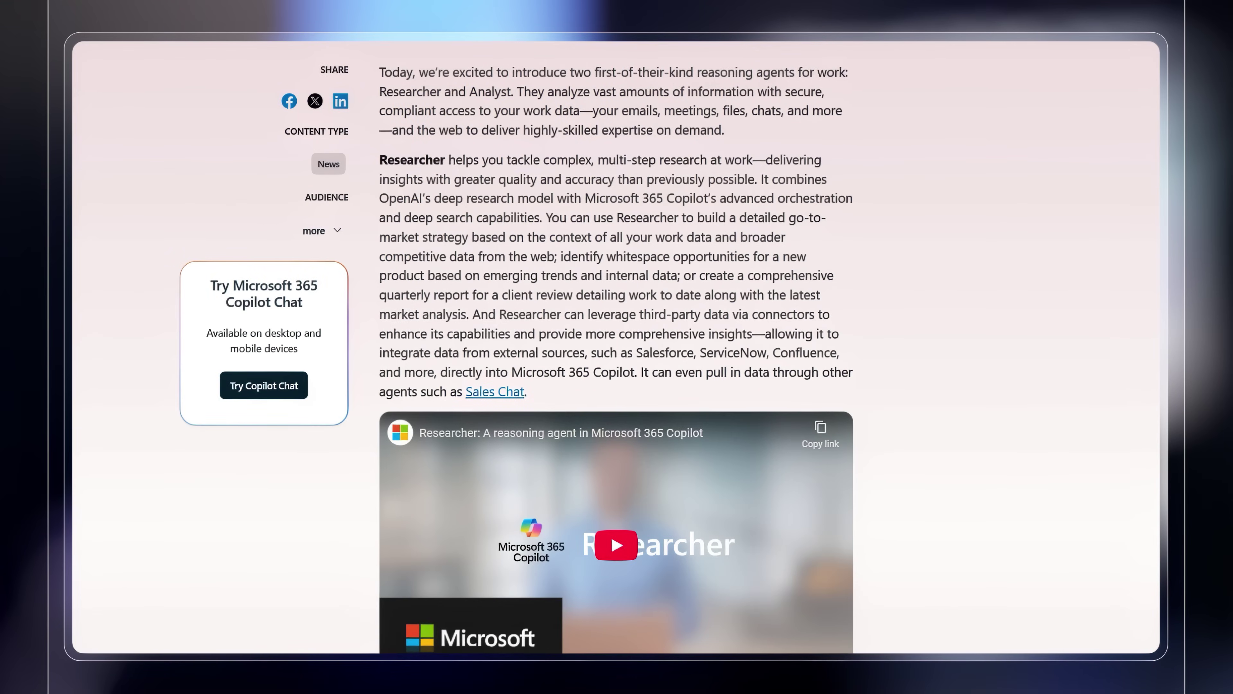
scroll(616, 347, "down", 13)
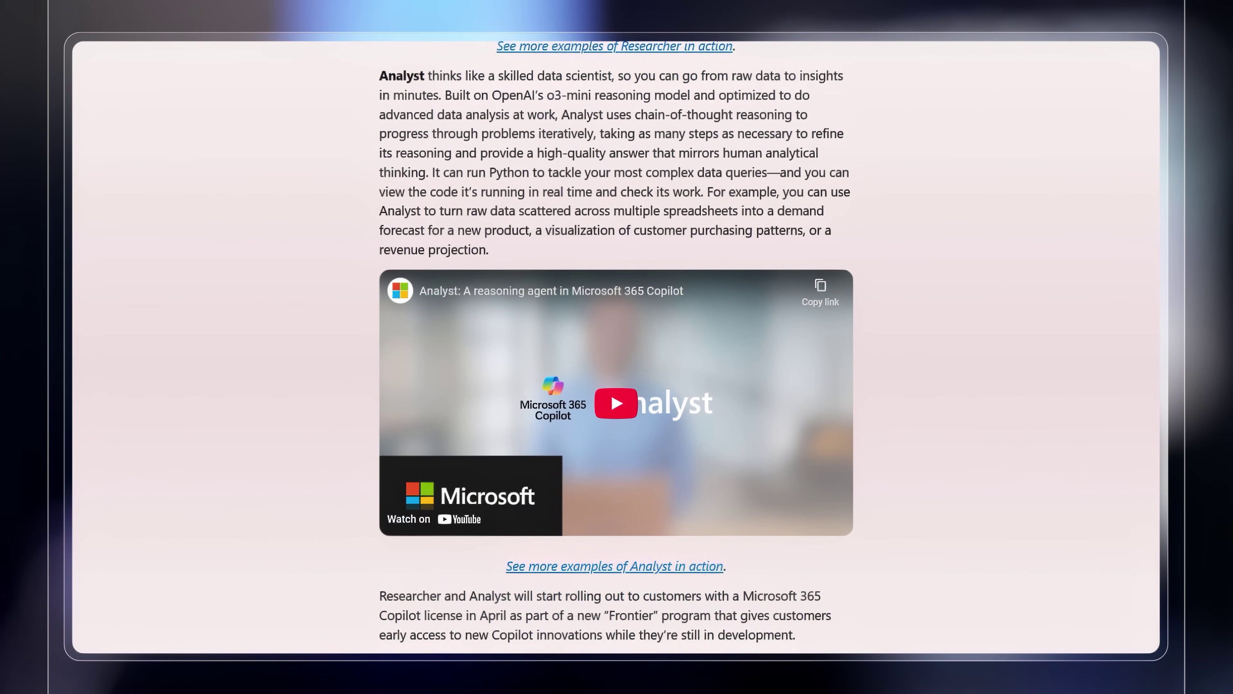
scroll(615, 346, "down", 7)
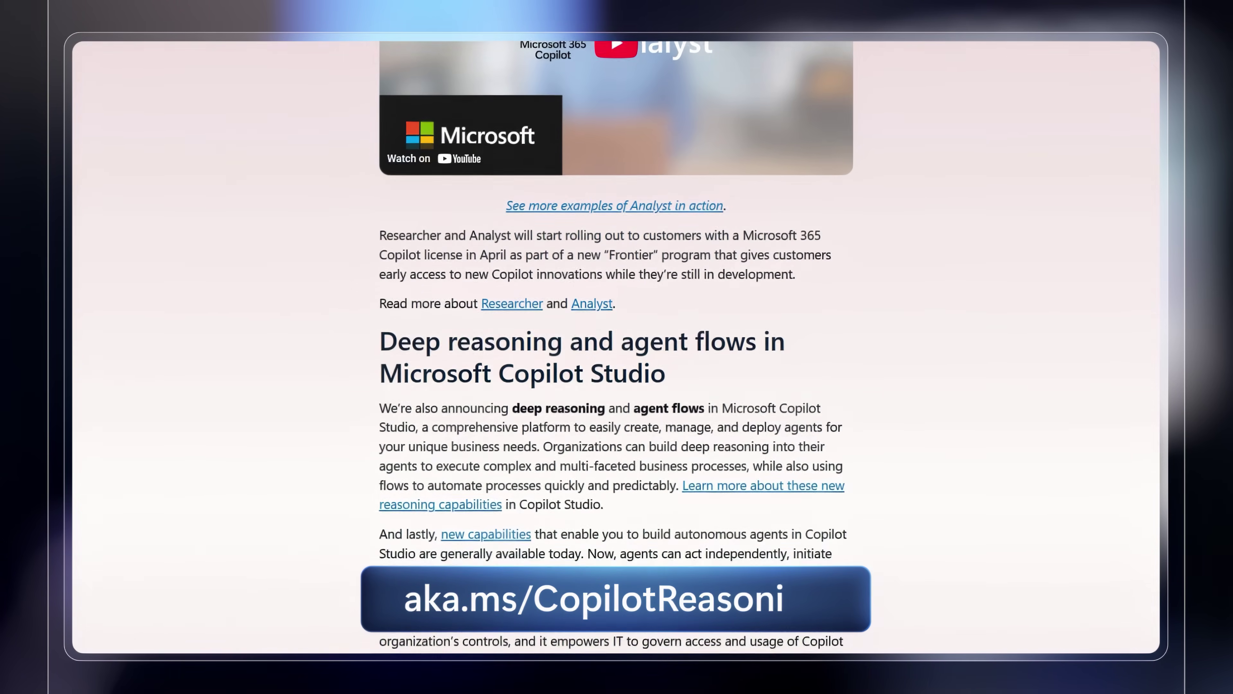
scroll(616, 347, "down", 6)
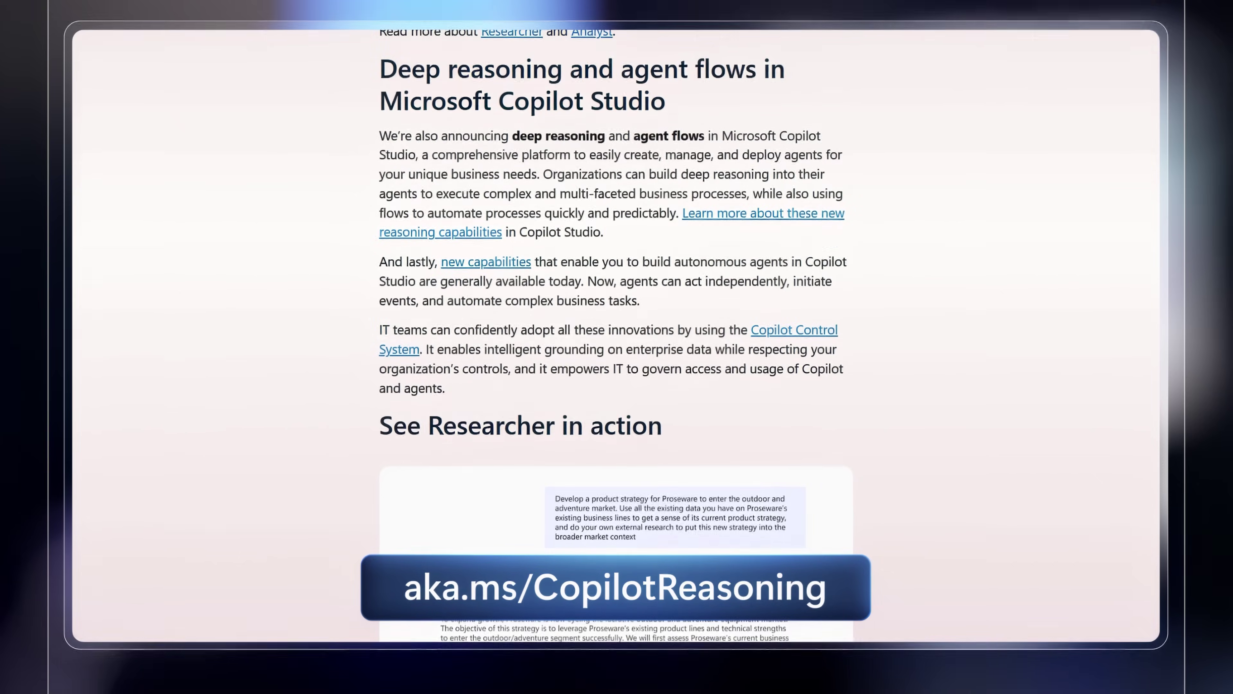